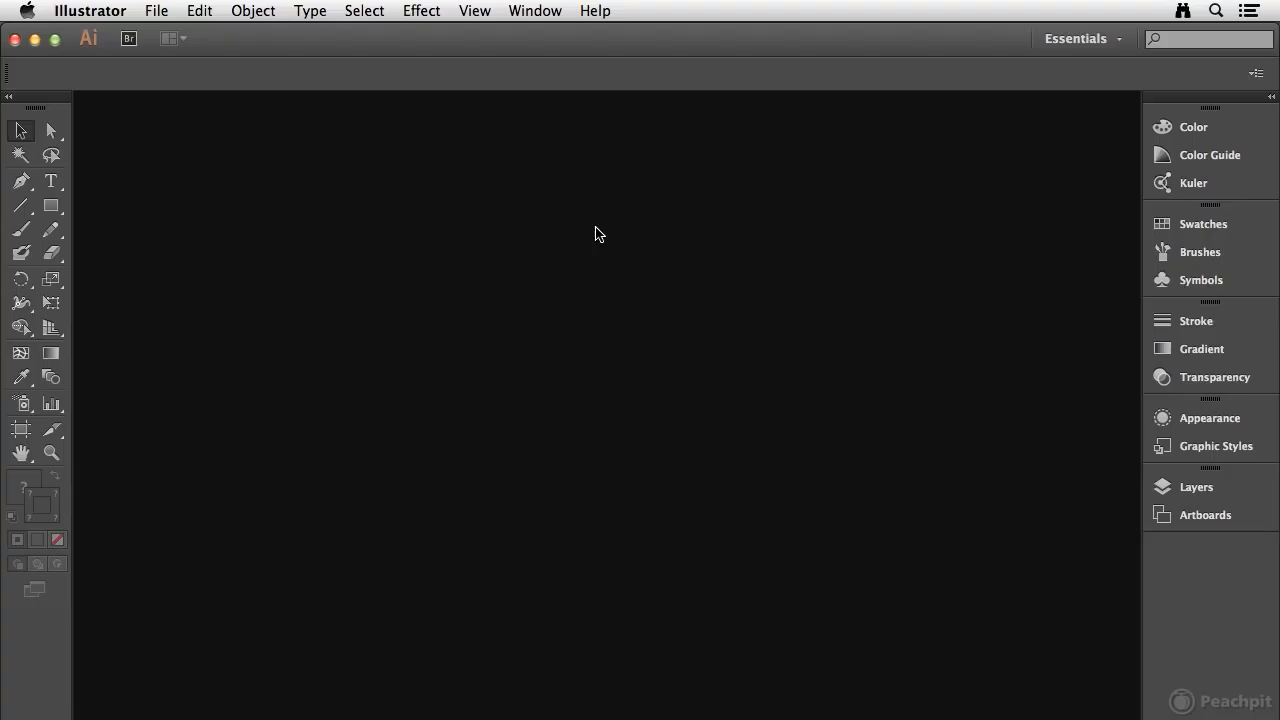
Step: Start a new document based on the Print profile
{"action": "left_click", "coordinate": [166, 11]}
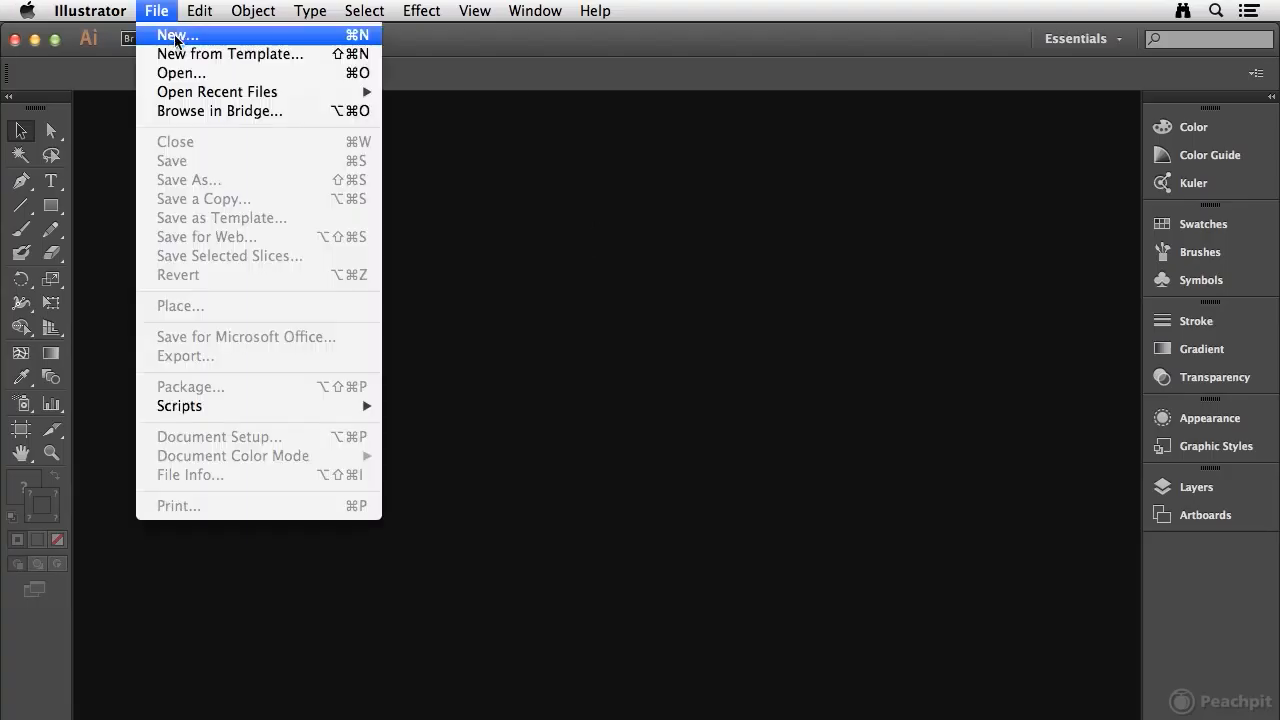
{"action": "left_click", "coordinate": [176, 37]}
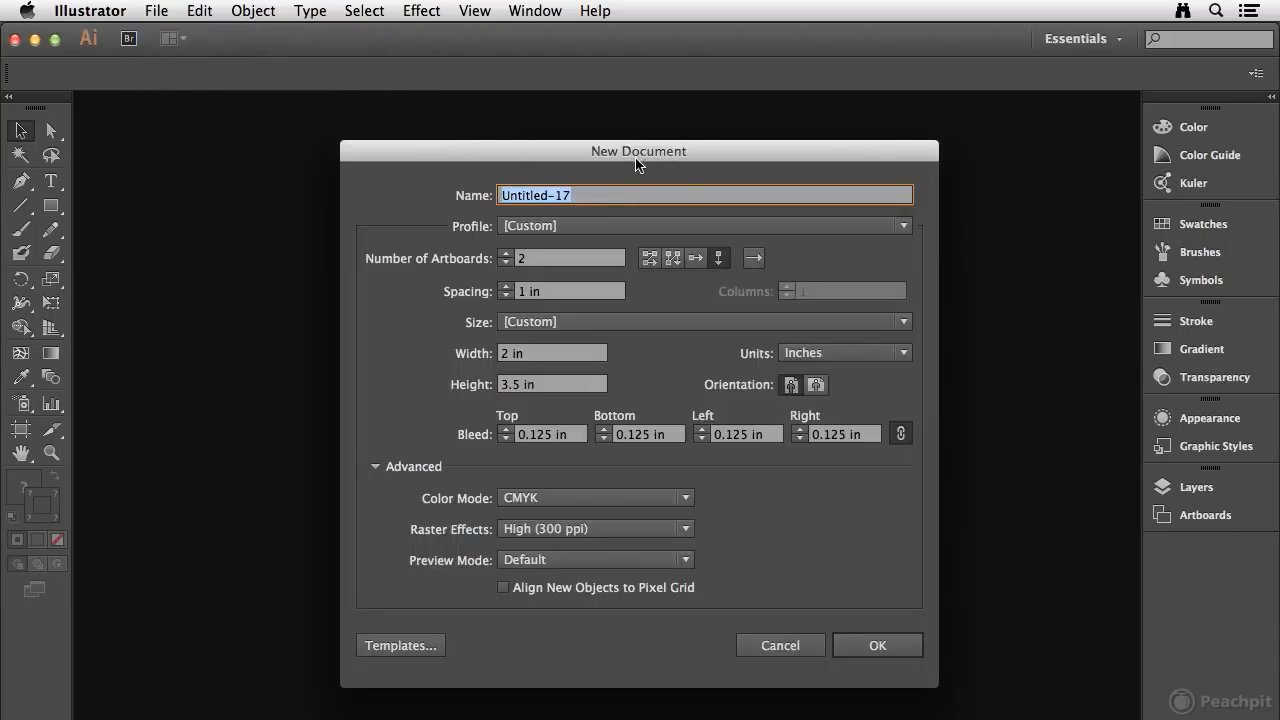
{"action": "left_click", "coordinate": [515, 226]}
{"action": "left_click", "coordinate": [531, 274]}
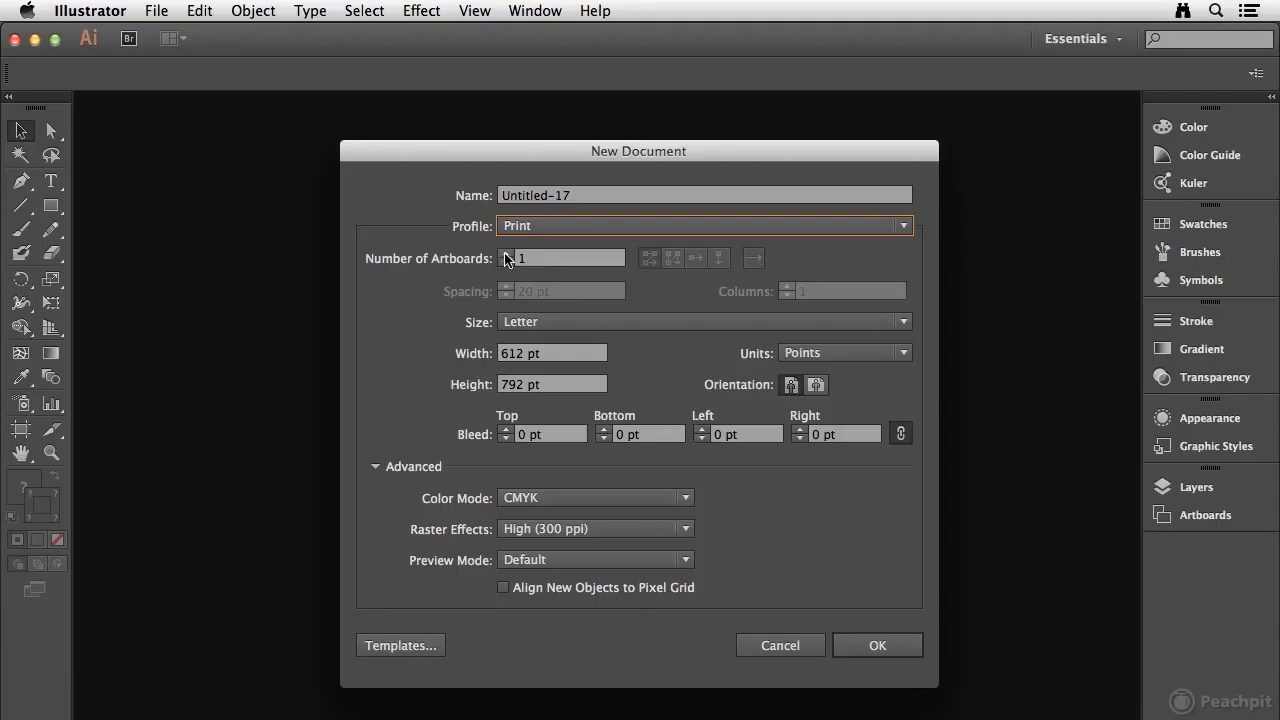
Step: Set up two artboards arranged by column with 72 pt spacing between them
{"action": "left_click", "coordinate": [506, 254]}
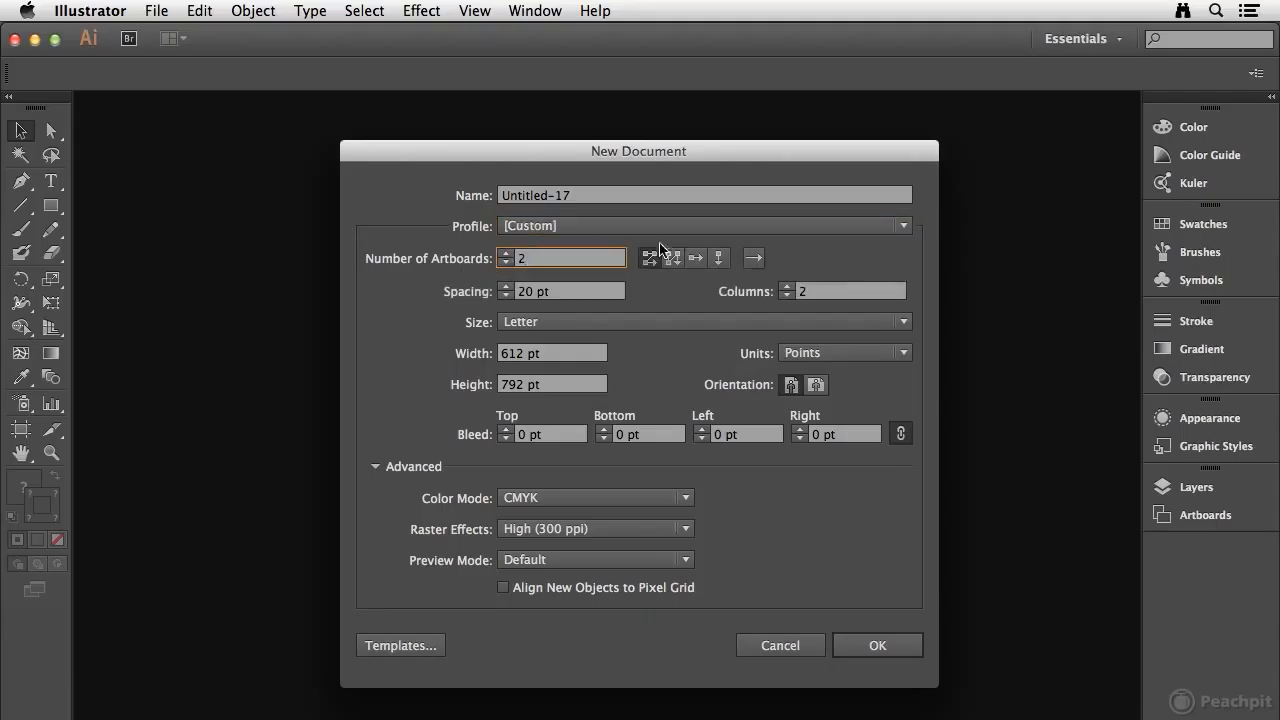
{"action": "left_click", "coordinate": [719, 260]}
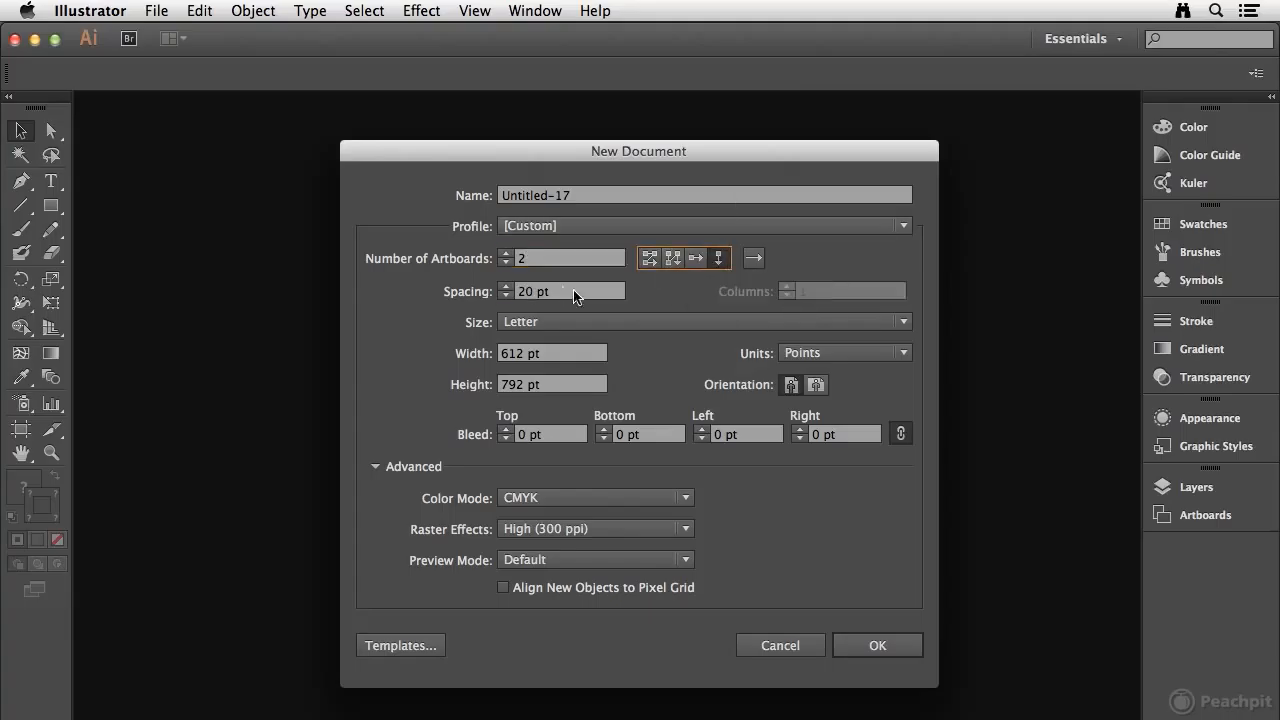
{"action": "left_click", "coordinate": [573, 289]}
{"action": "type", "text": "72"}
{"action": "key", "text": "Tab"}
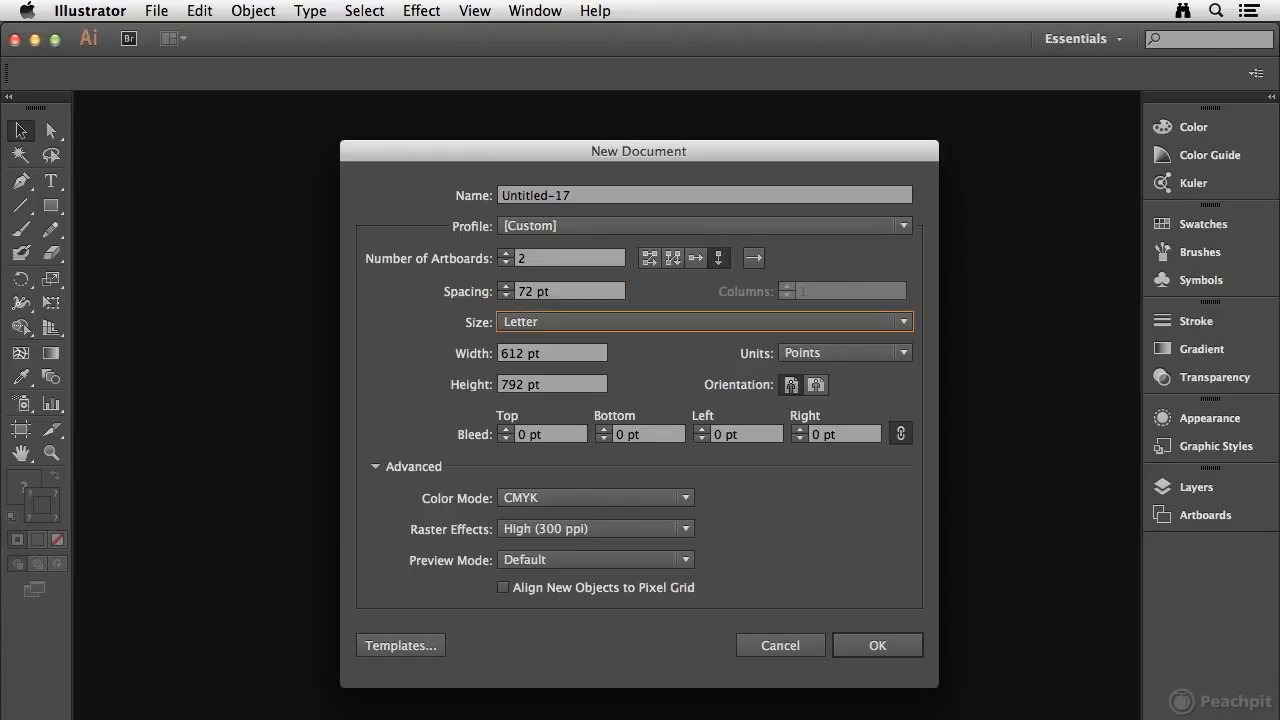
Step: Size the artboards 2 in wide by 3.5 in high, using inches and a 0.125 in bleed on all sides, and create the document
{"action": "left_click", "coordinate": [848, 352]}
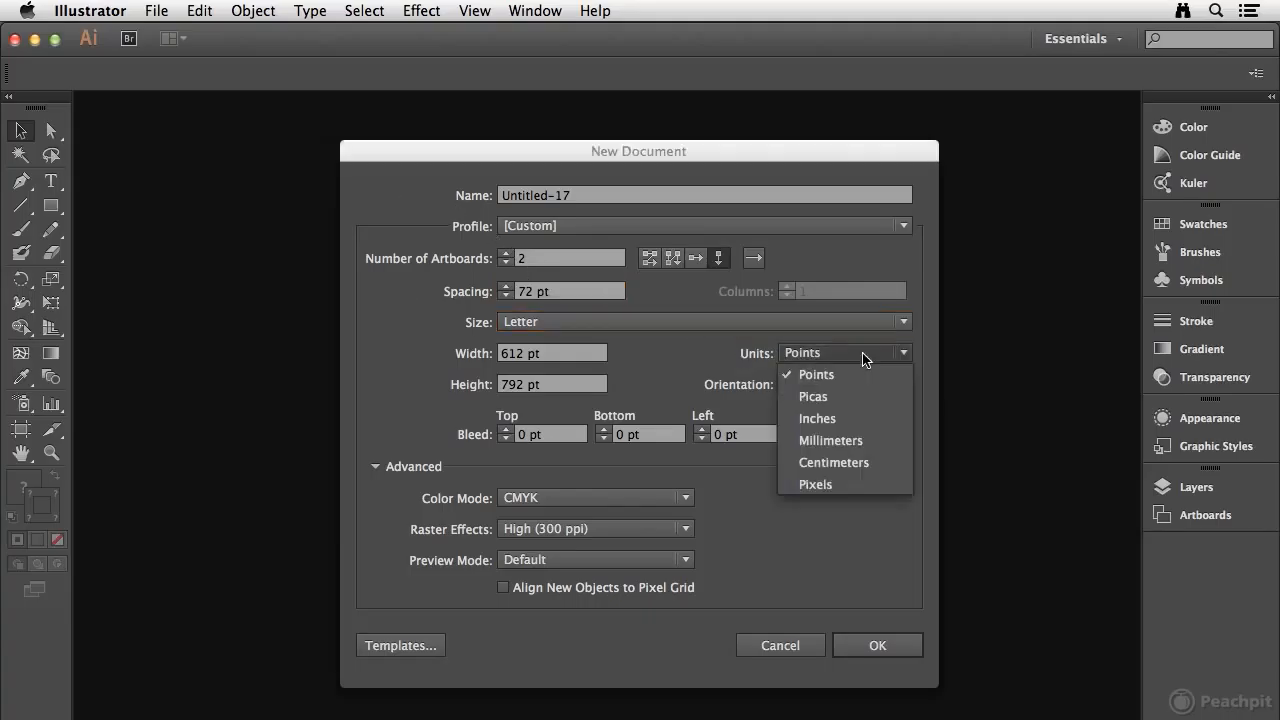
{"action": "left_click", "coordinate": [832, 416]}
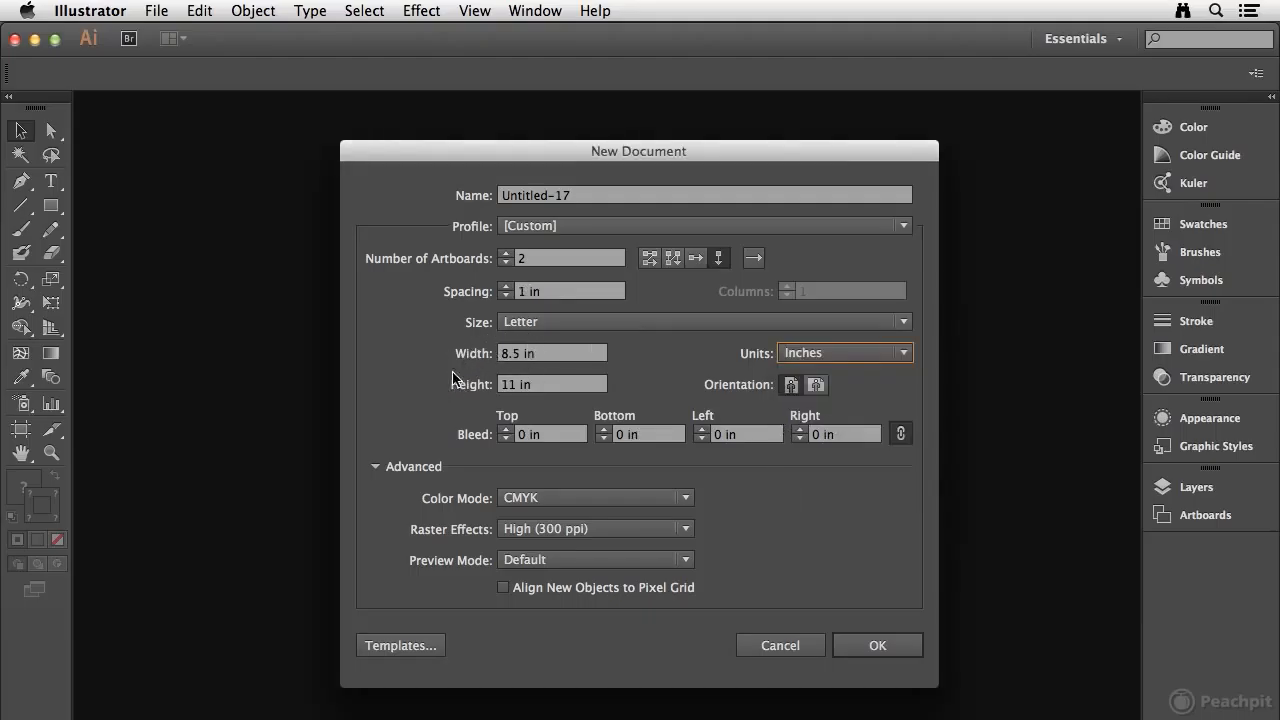
{"action": "left_click_drag", "start_coordinate": [565, 362], "coordinate": [431, 347]}
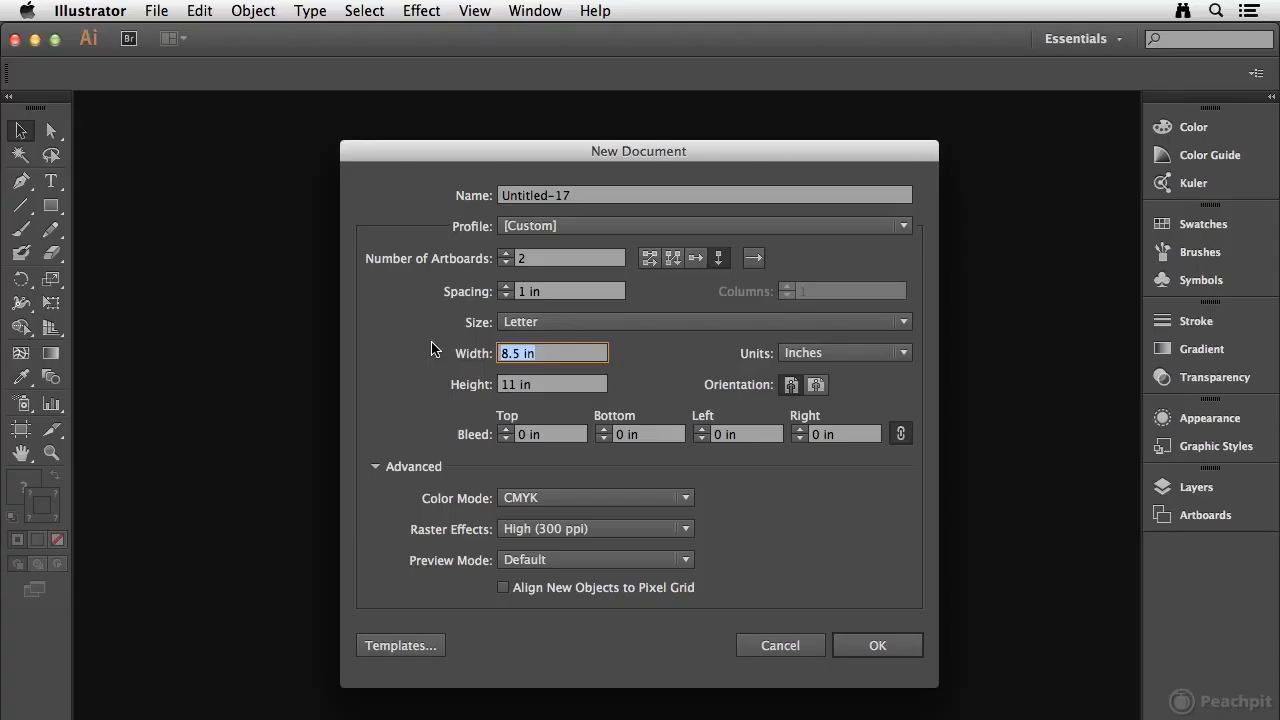
{"action": "type", "text": "2"}
{"action": "key", "text": "Tab"}
{"action": "type", "text": "3.5"}
{"action": "key", "text": "Tab"}
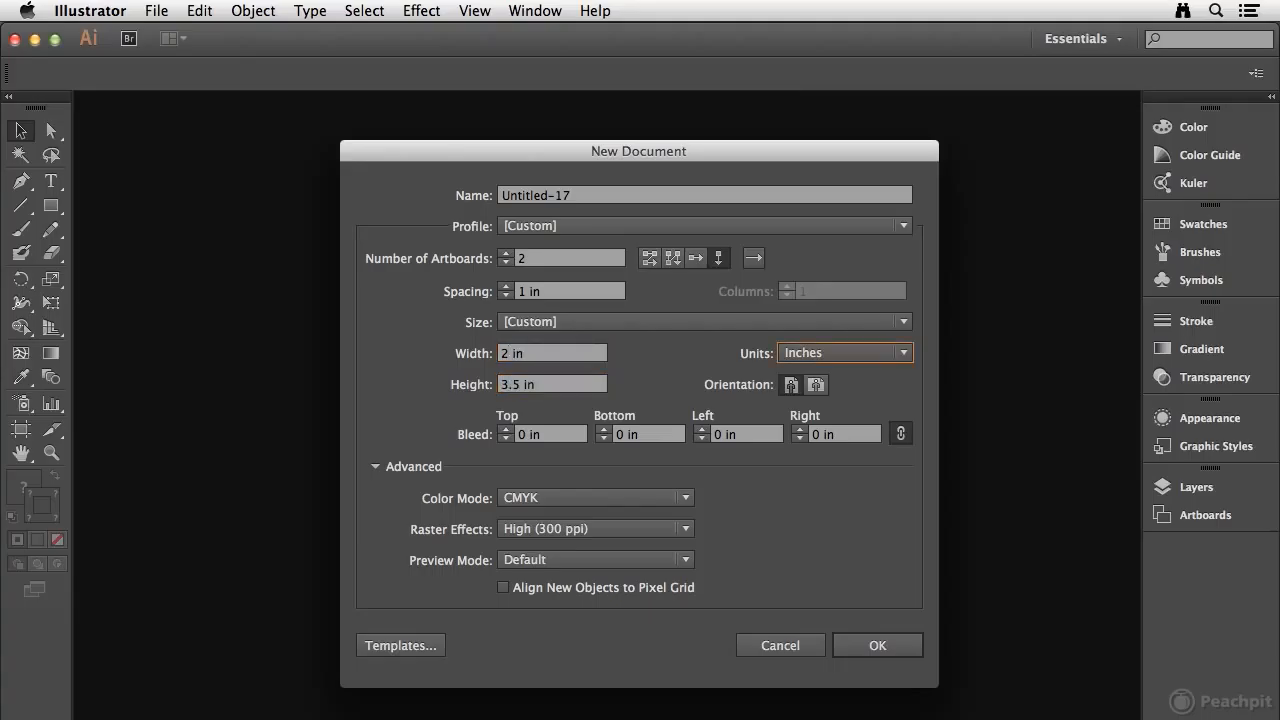
{"action": "left_click", "coordinate": [503, 429]}
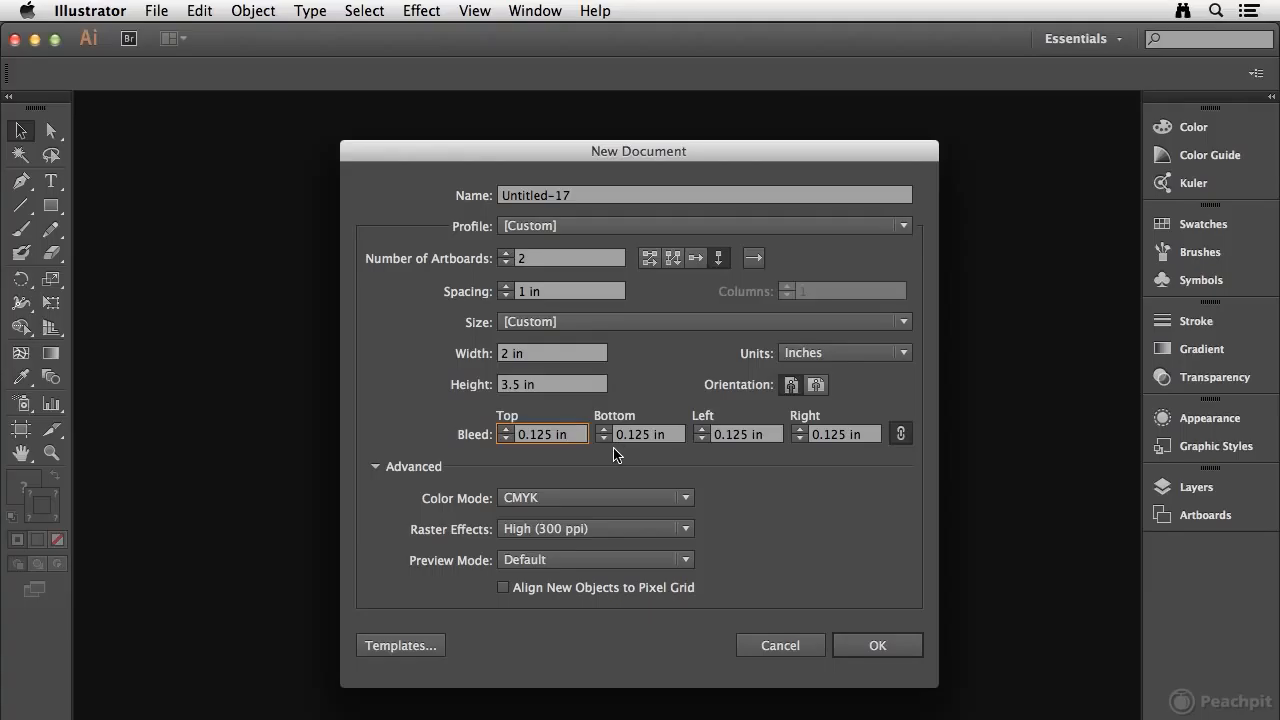
{"action": "left_click", "coordinate": [866, 651]}
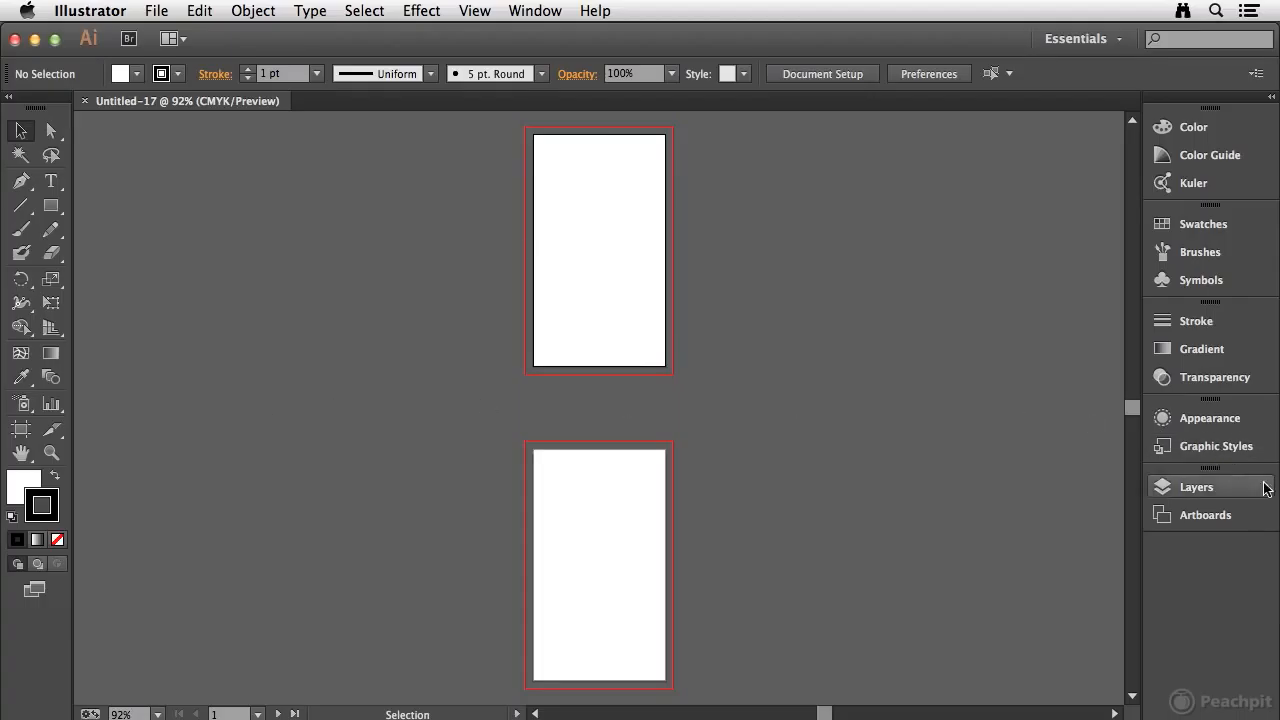
Step: On Artboard 1, draw a vertical line from the top bleed edge to the bottom bleed edge, about 0.05 in from the artboard's left edge
{"action": "left_click", "coordinate": [1257, 515]}
{"action": "double_click", "coordinate": [1044, 502]}
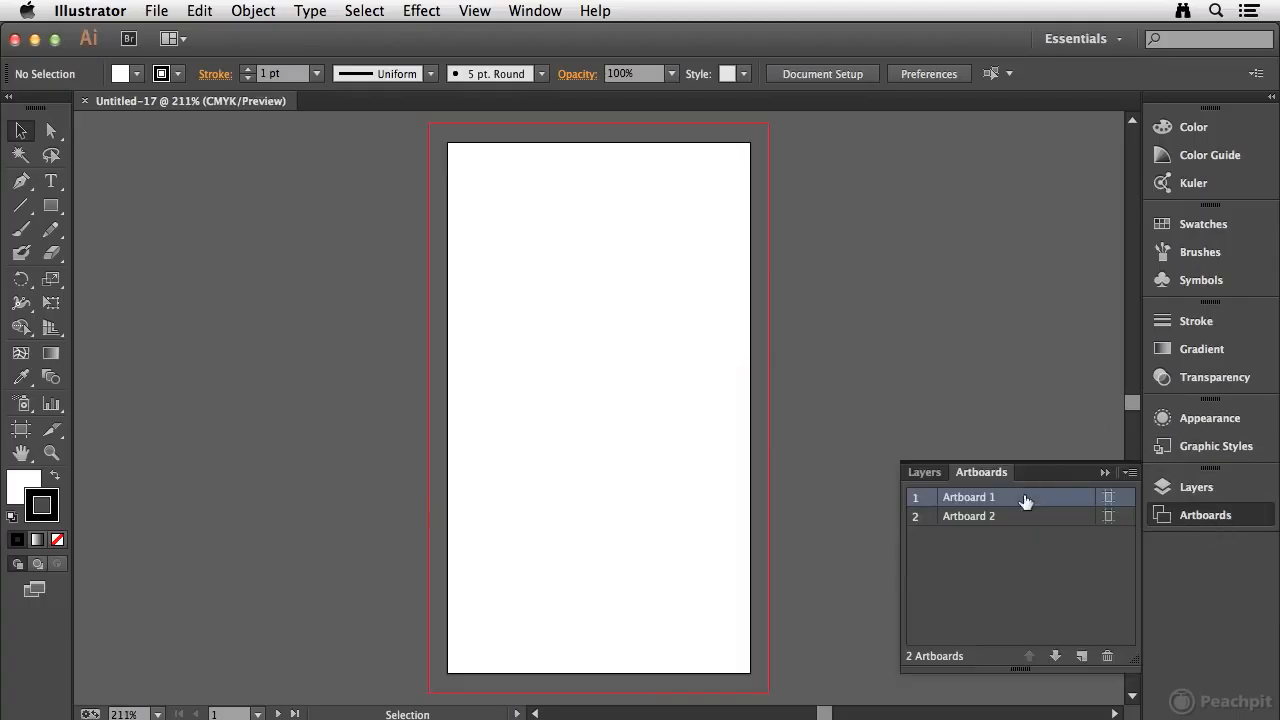
{"action": "left_click", "coordinate": [1219, 516]}
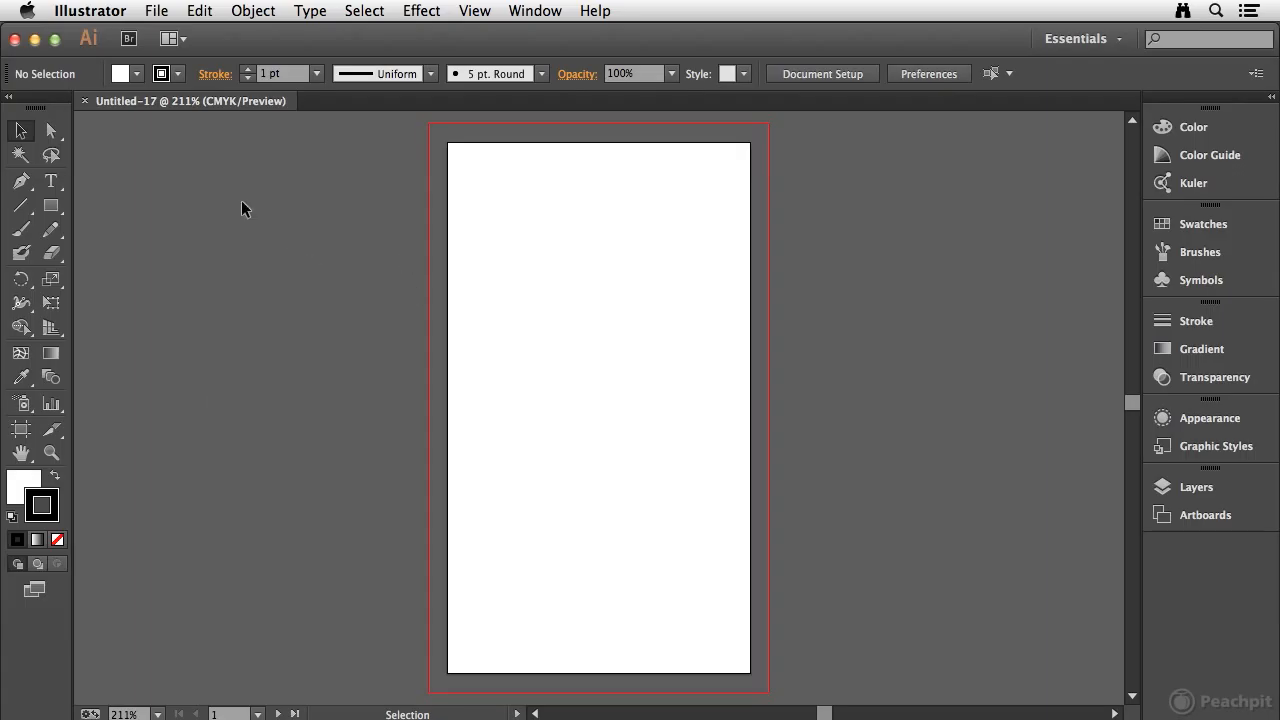
{"action": "left_click", "coordinate": [24, 206]}
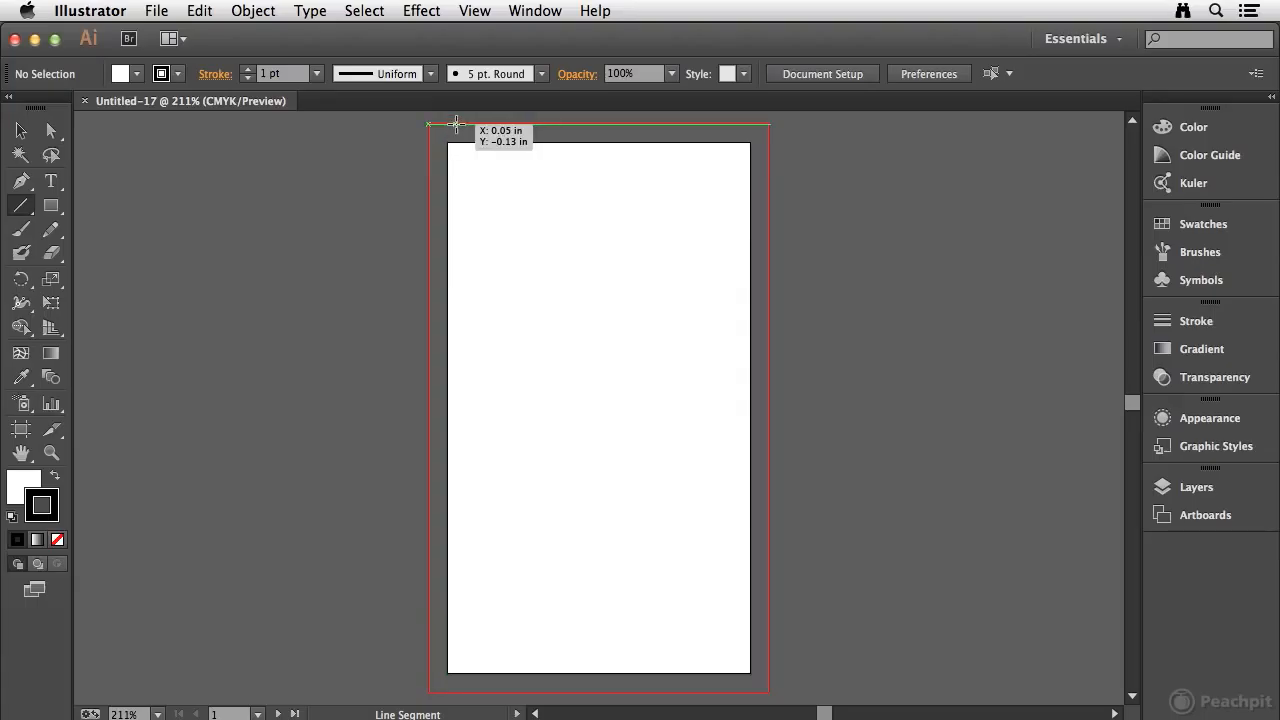
{"action": "left_click_drag", "start_coordinate": [457, 124], "coordinate": [459, 692]}
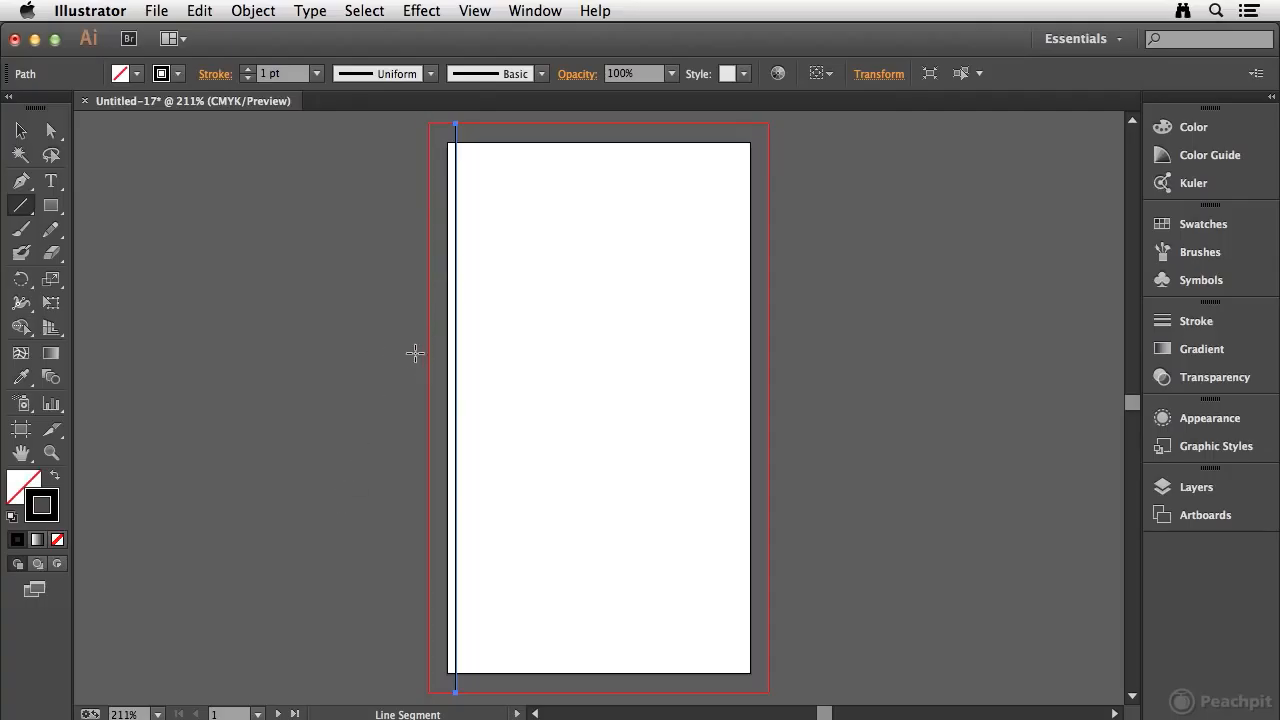
Step: Set the vertical line's stroke weight to 0.5 pt
{"action": "left_click", "coordinate": [1208, 328]}
{"action": "left_click", "coordinate": [990, 331]}
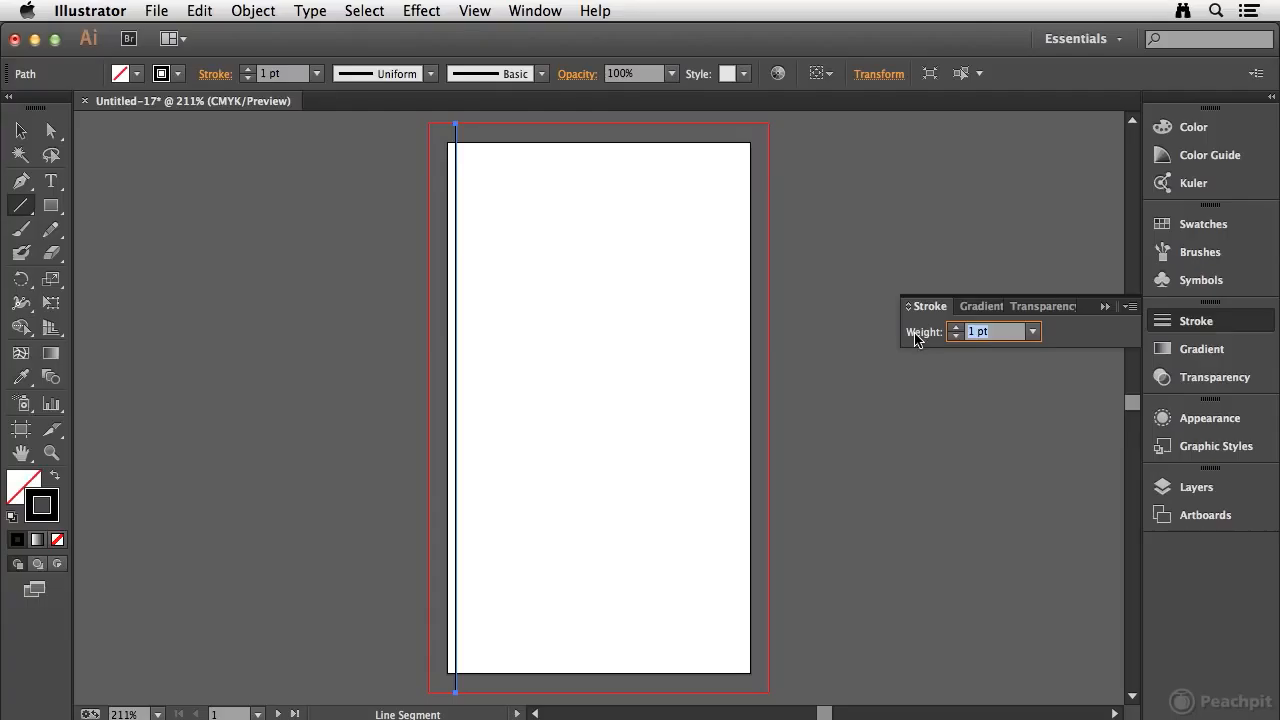
{"action": "type", "text": ".5"}
{"action": "key", "text": "Return"}
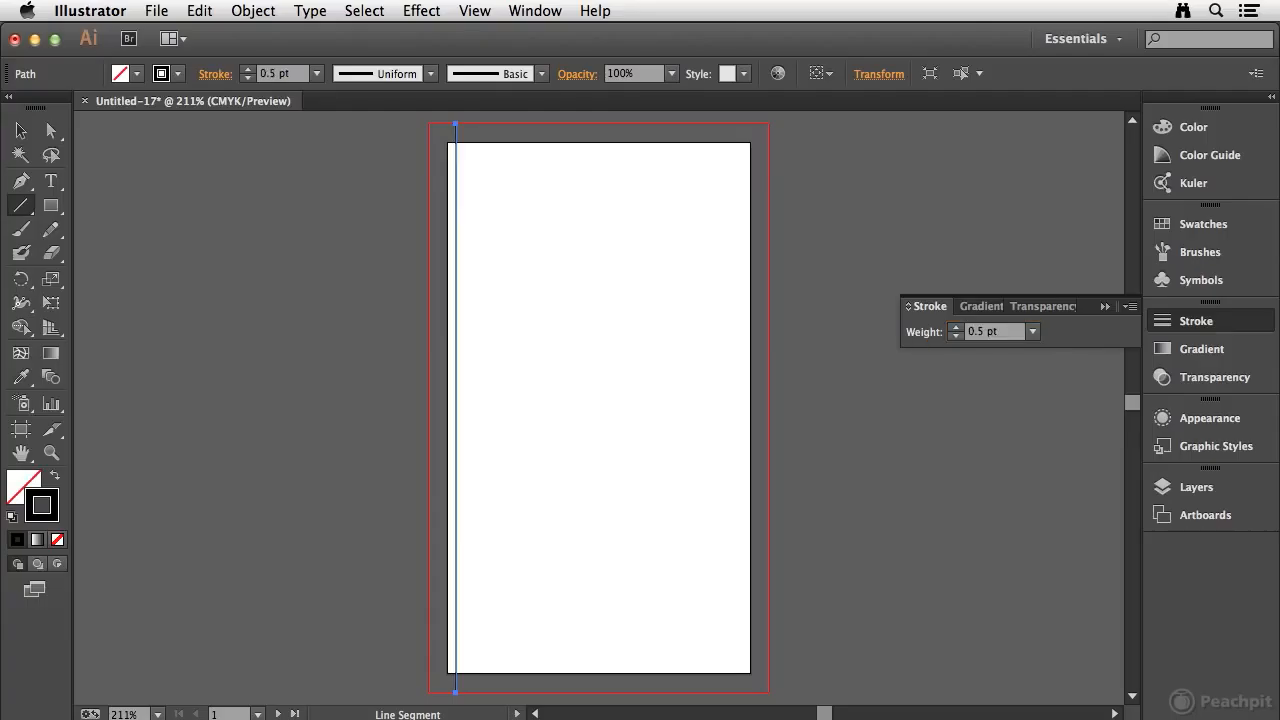
Step: Color the line's stroke light gray by setting black (K) to 30%
{"action": "left_click", "coordinate": [1214, 132]}
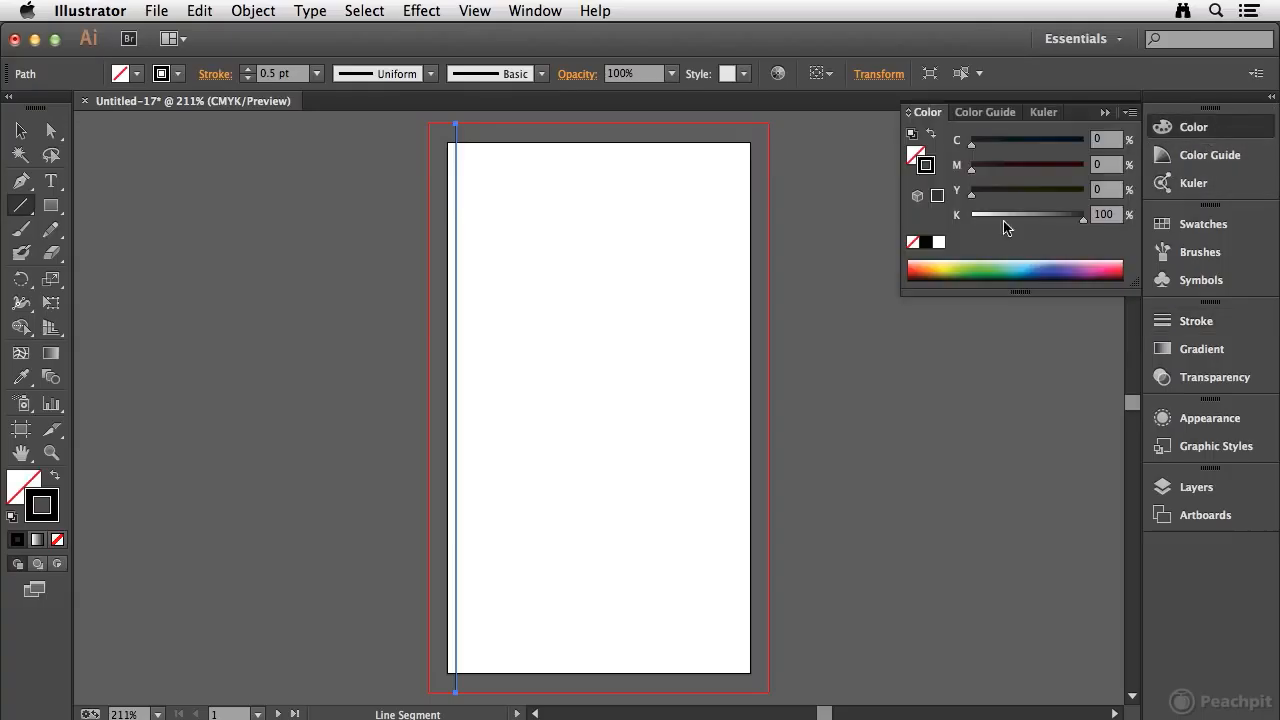
{"action": "left_click", "coordinate": [1105, 214]}
{"action": "type", "text": "30"}
{"action": "key", "text": "Return"}
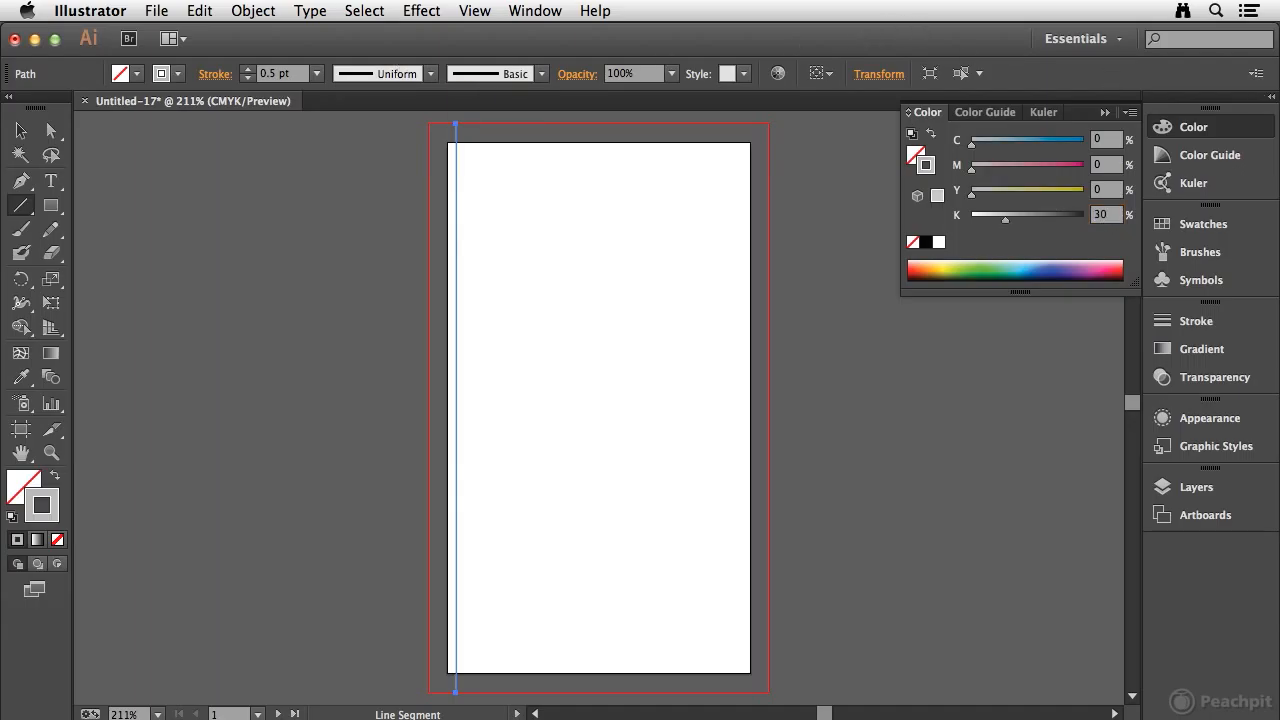
{"action": "left_click", "coordinate": [1219, 135]}
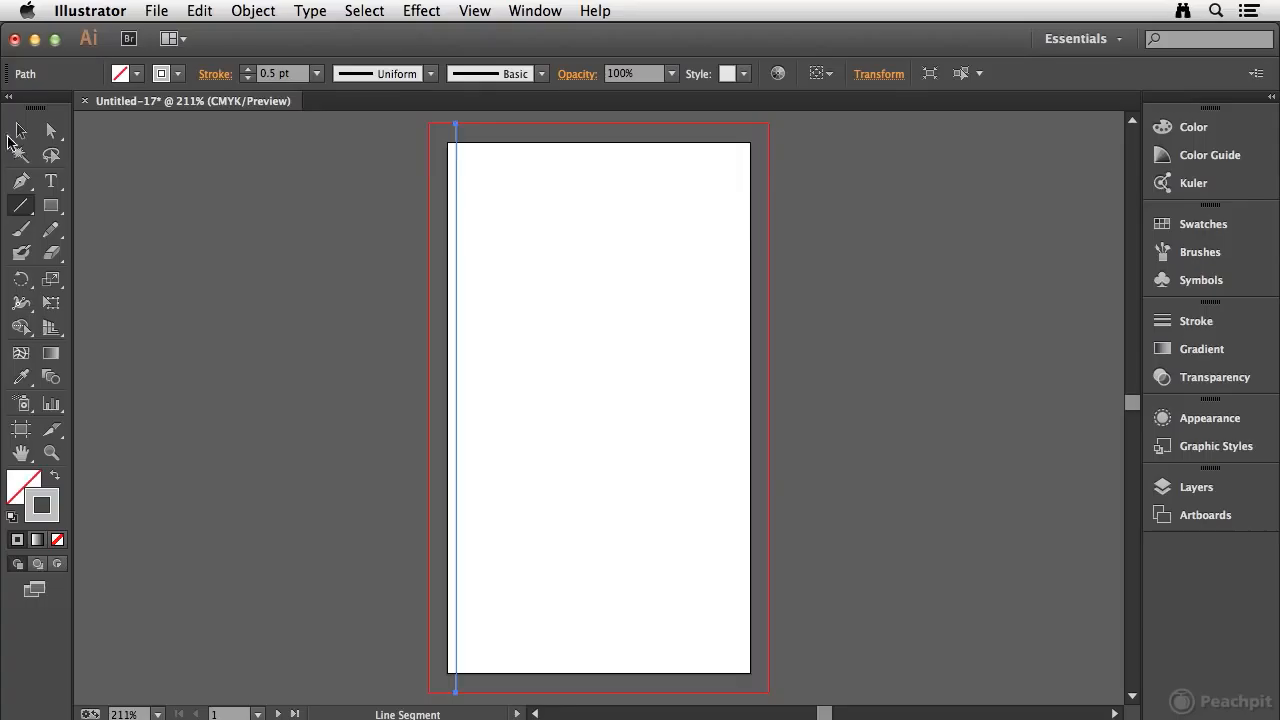
Step: Copy the gray line a short distance to its right and repeat the duplication until evenly spaced lines fill the artboard's width
{"action": "left_click", "coordinate": [20, 130]}
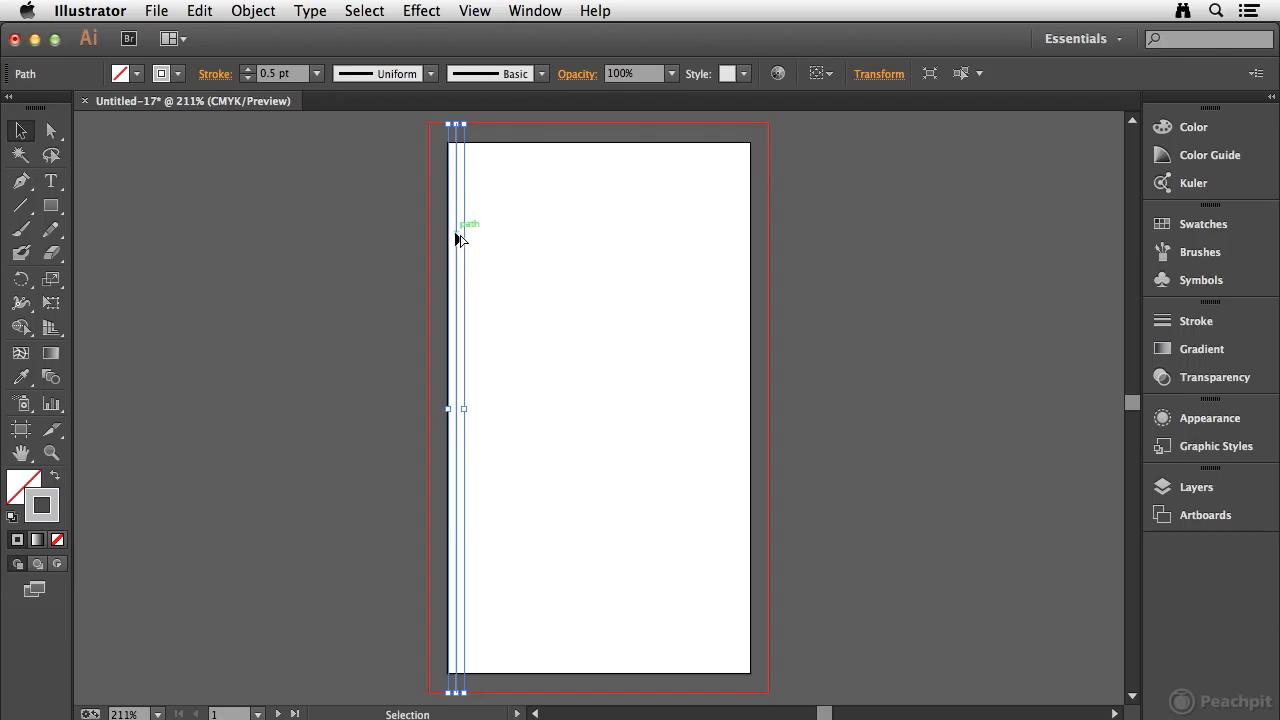
{"action": "left_click_drag", "start_coordinate": [456, 232], "coordinate": [464, 238]}
{"action": "key", "text": "ctrl+d"}
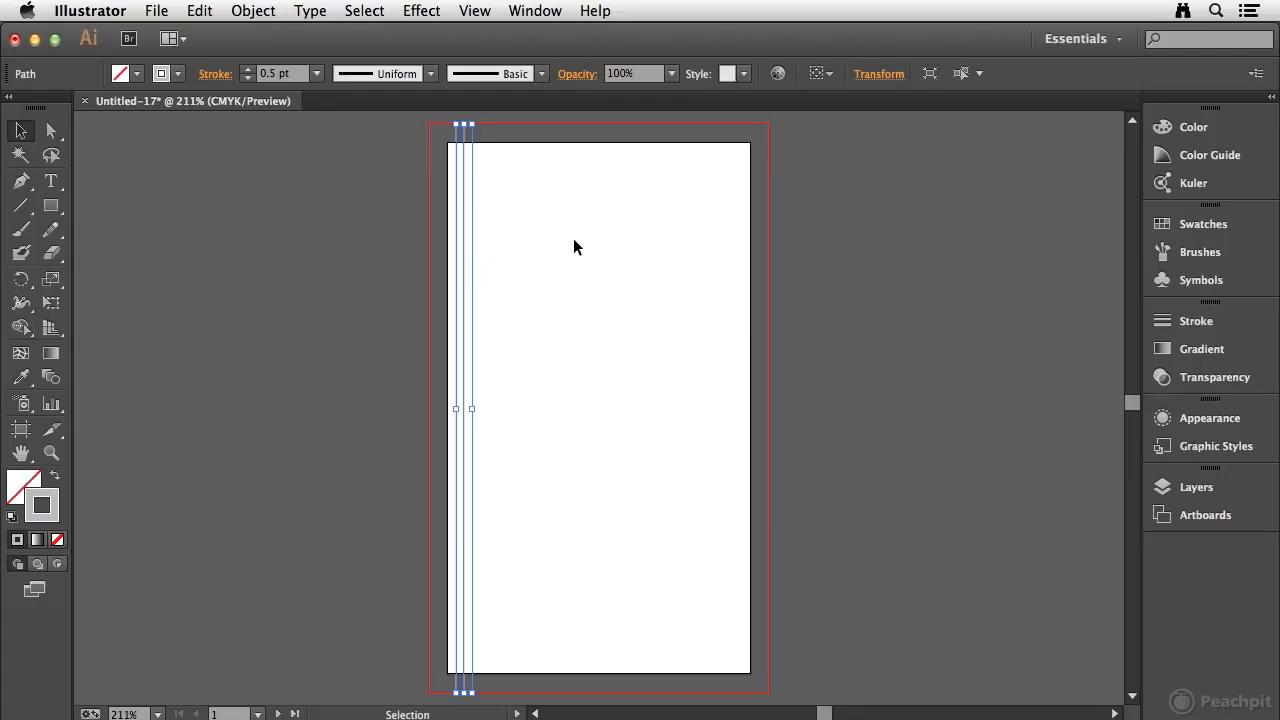
{"action": "key", "text": "super+d"}
{"action": "key", "text": "super+d"}
{"action": "key", "text": "super+d"}
{"action": "key", "text": "super+d"}
{"action": "key", "text": "super+d"}
{"action": "key", "text": "super+d"}
{"action": "key", "text": "super+d"}
{"action": "key", "text": "super+d"}
{"action": "key", "text": "super+d"}
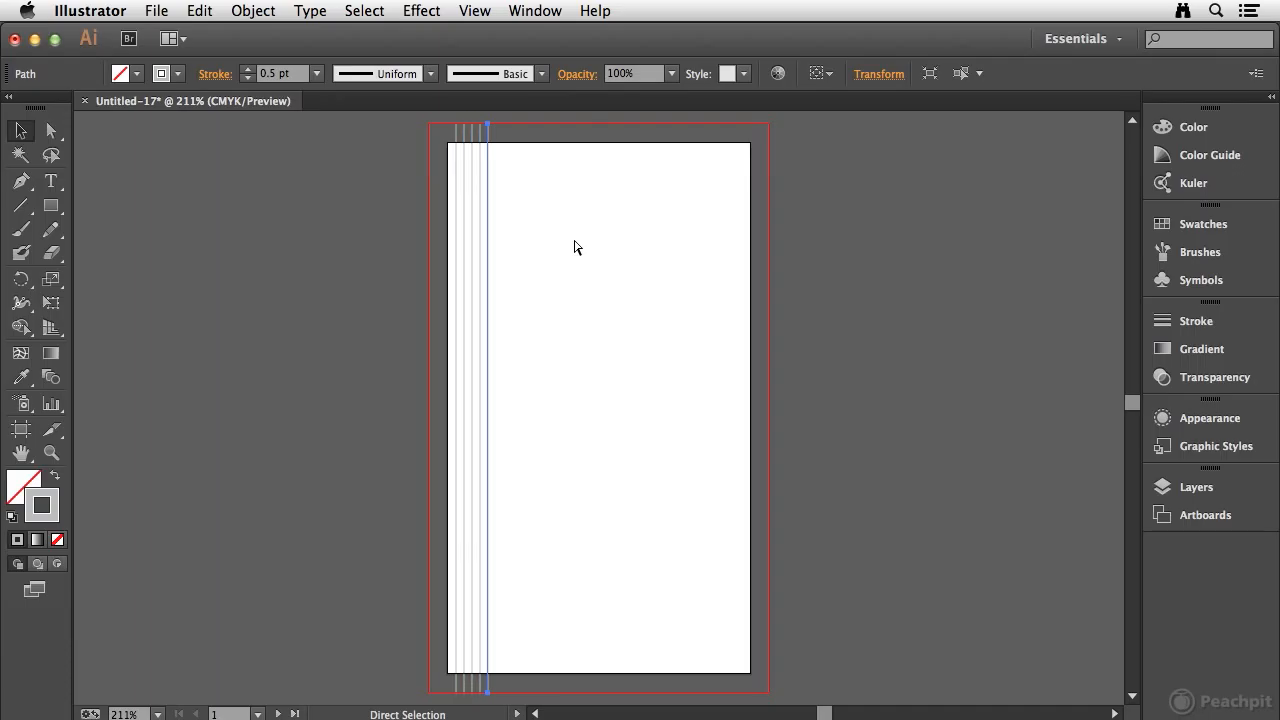
{"action": "key", "text": "super+d"}
{"action": "key", "text": "super+d"}
{"action": "key", "text": "super+d"}
{"action": "key", "text": "super+d"}
{"action": "key", "text": "super+d"}
{"action": "key", "text": "super+d"}
{"action": "key", "text": "super+d"}
{"action": "key", "text": "super+d"}
{"action": "key", "text": "super+d"}
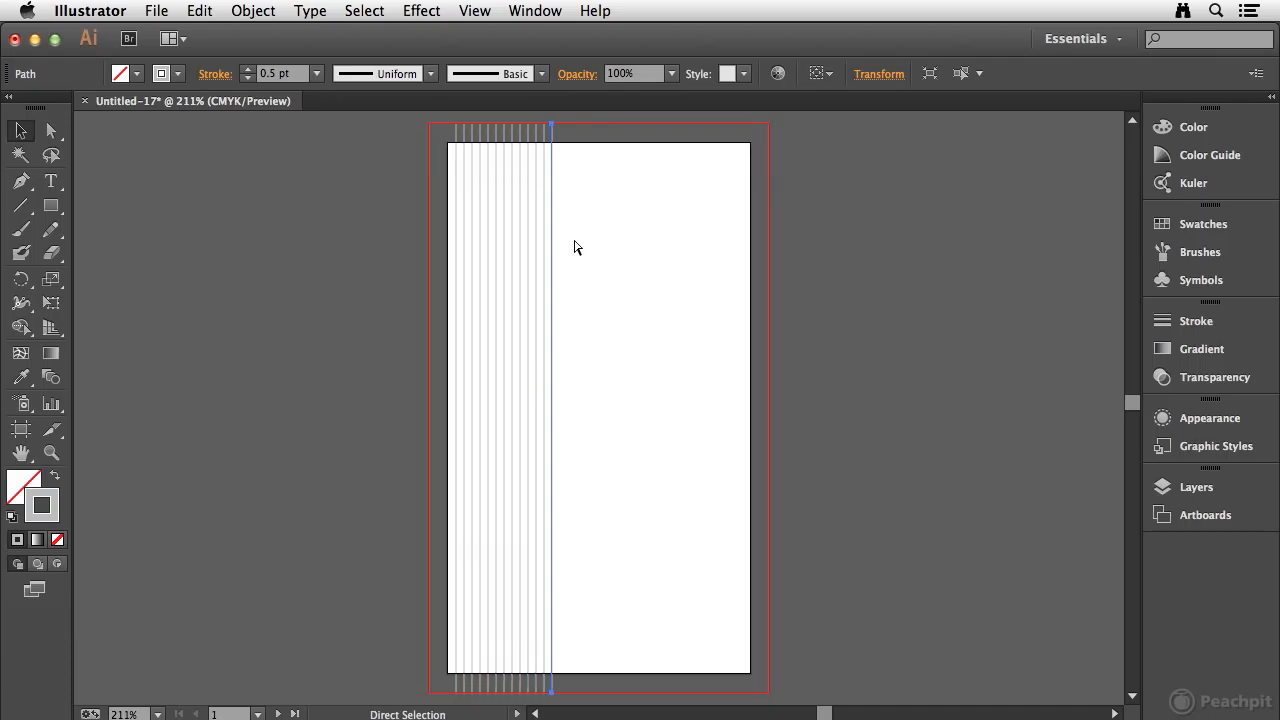
{"action": "key", "text": "super+d"}
{"action": "key", "text": "super+d"}
{"action": "key", "text": "super+d"}
{"action": "key", "text": "super+d"}
{"action": "key", "text": "super+d"}
{"action": "key", "text": "super+d"}
{"action": "key", "text": "super+d"}
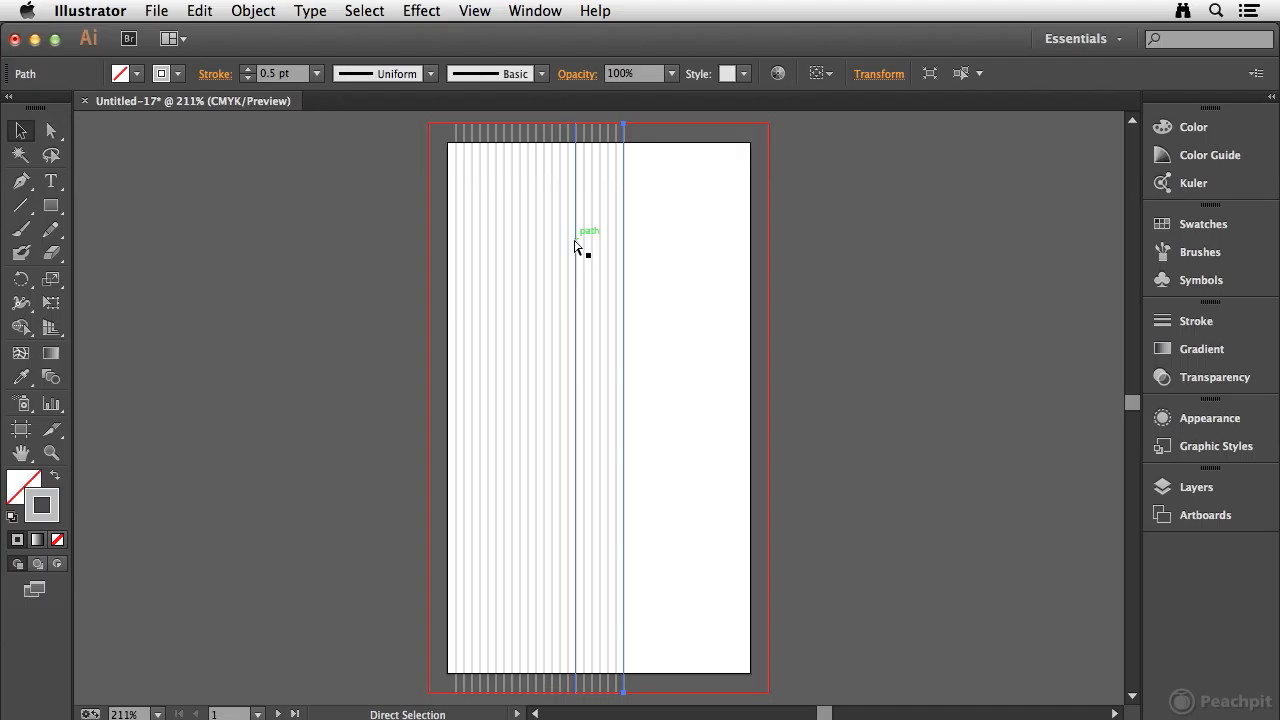
{"action": "key", "text": "super+d"}
{"action": "key", "text": "super+d"}
{"action": "key", "text": "super+d"}
{"action": "key", "text": "super+d"}
{"action": "key", "text": "super+d"}
{"action": "key", "text": "super+d"}
{"action": "key", "text": "super+d"}
{"action": "key", "text": "super+d"}
{"action": "key", "text": "super+d"}
{"action": "key", "text": "super+d"}
{"action": "key", "text": "v"}
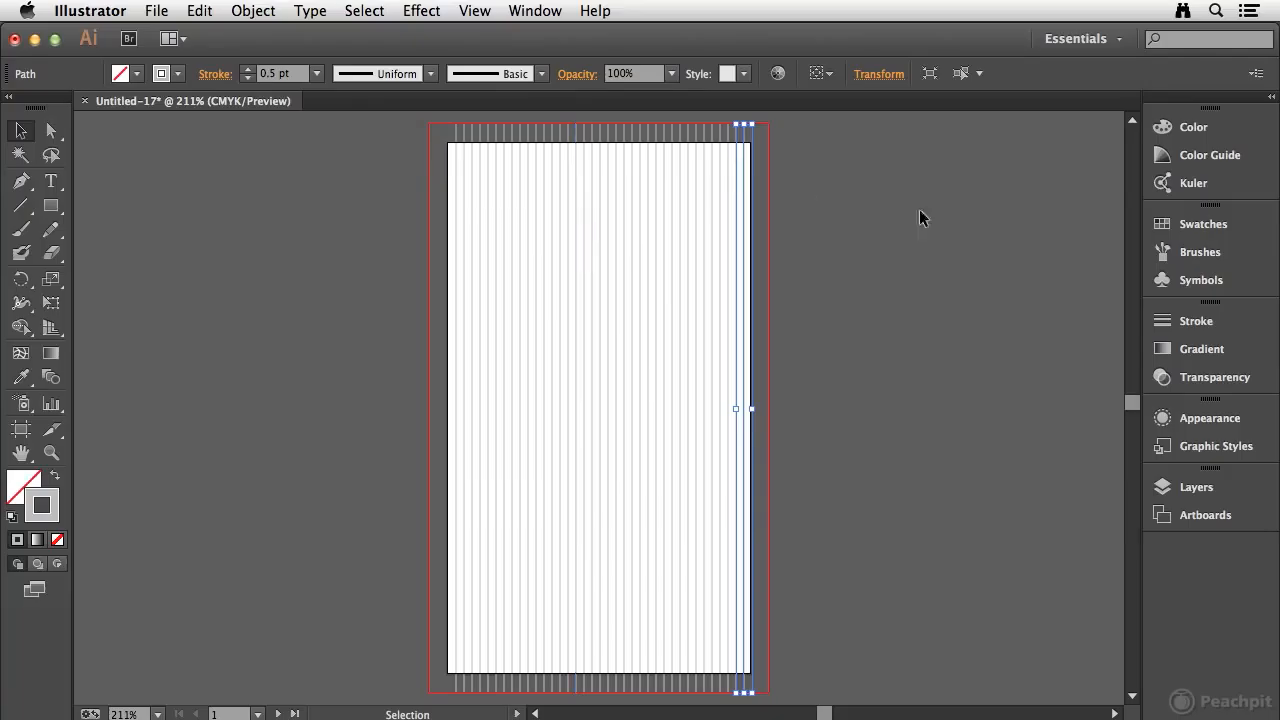
{"action": "left_click", "coordinate": [782, 288]}
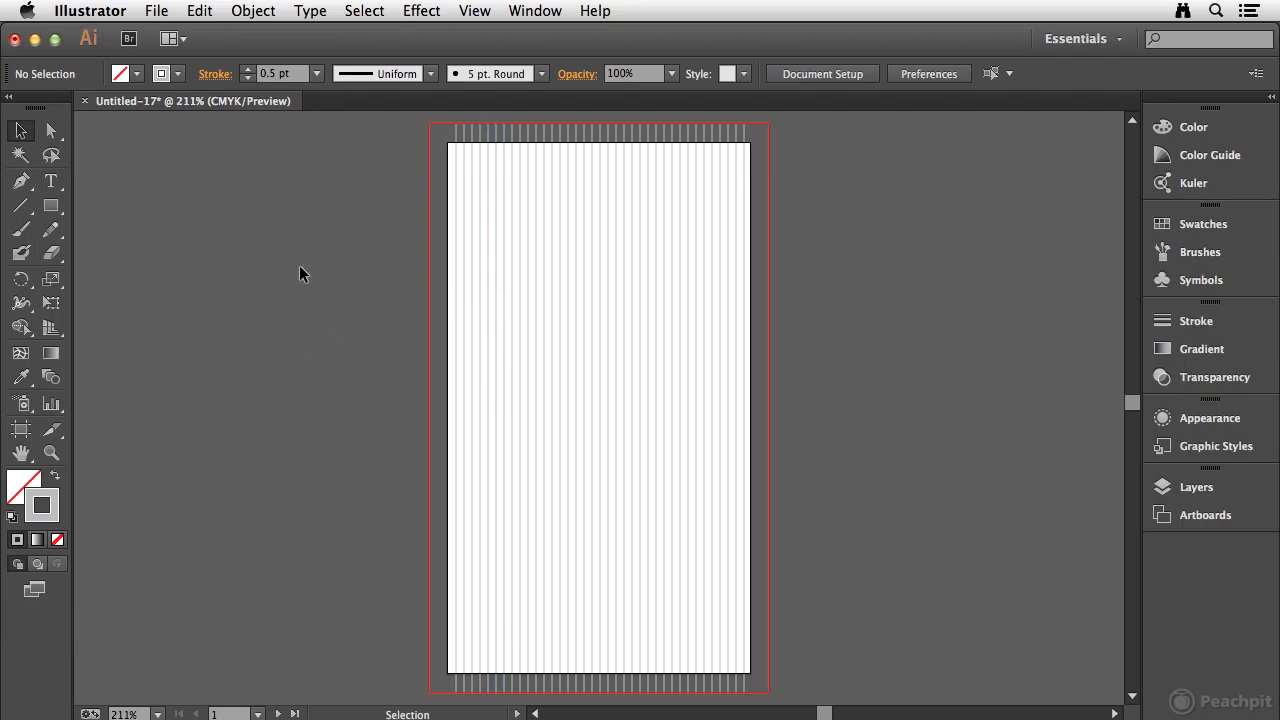
Step: Save the document as an Illustrator template named LBV Business Card.ait in the Templates folder and close it
{"action": "left_click", "coordinate": [157, 12]}
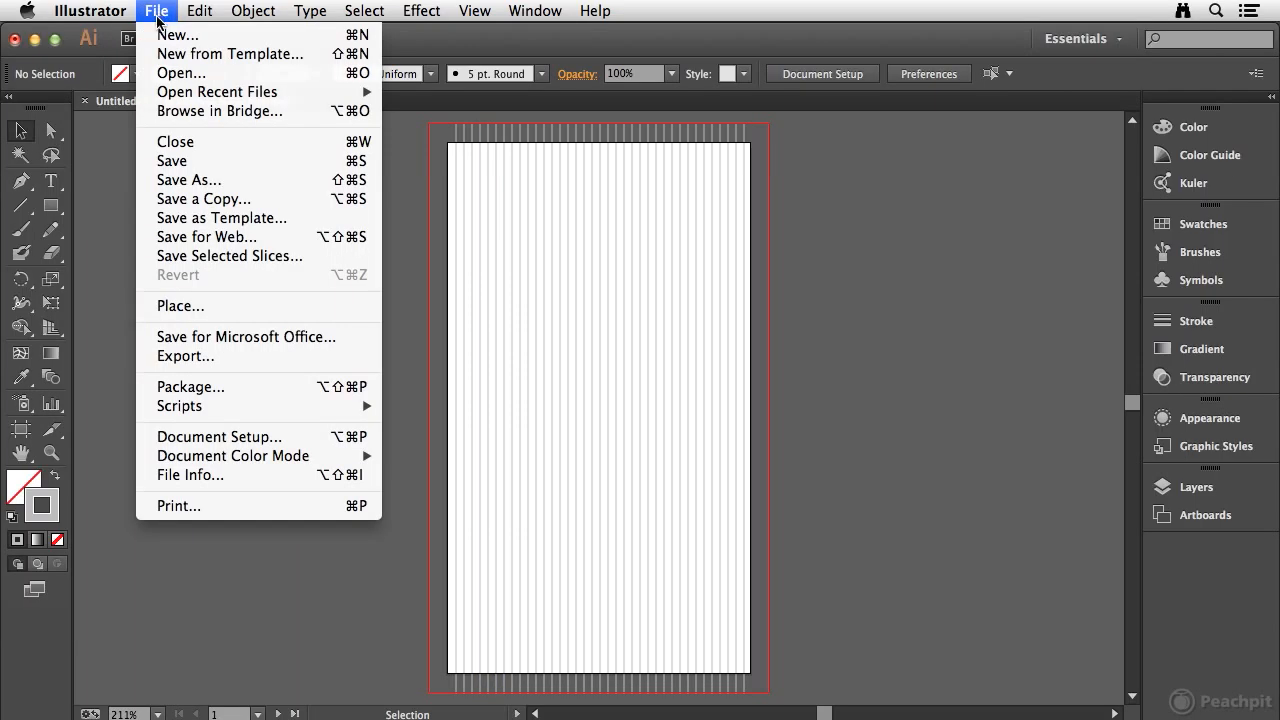
{"action": "left_click", "coordinate": [243, 220]}
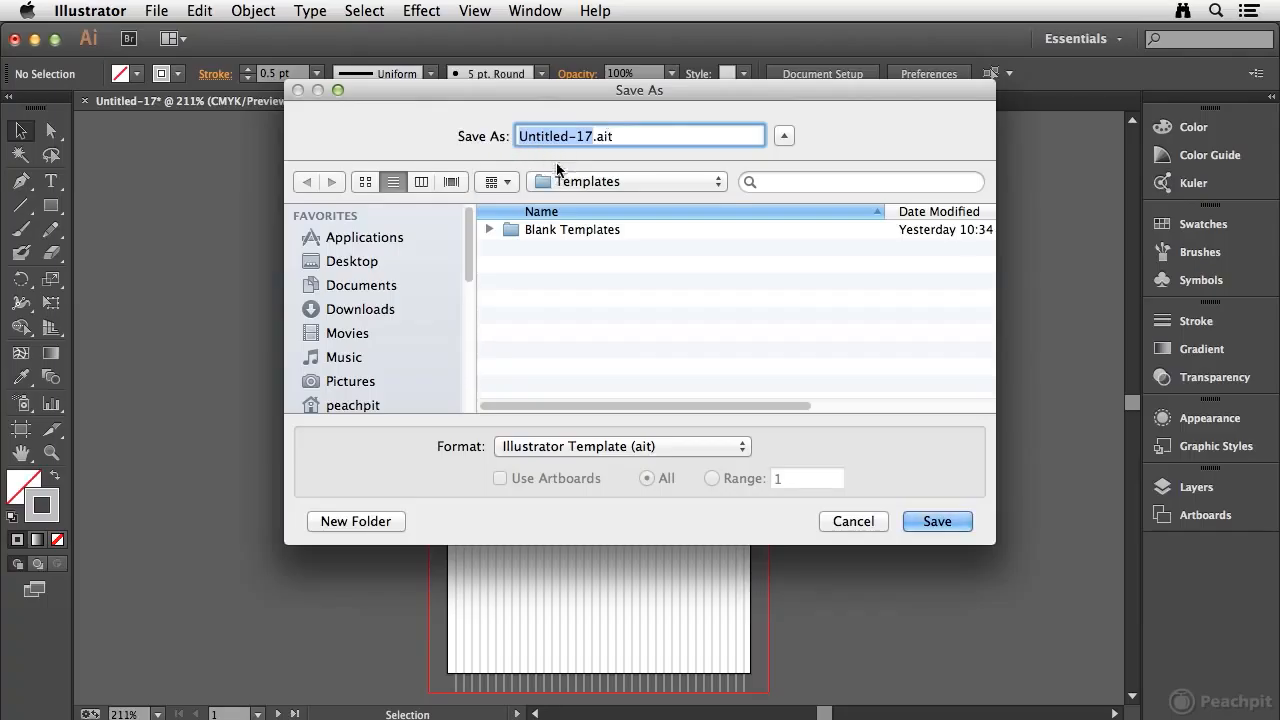
{"action": "type", "text": "B"}
{"action": "key", "text": "BackSpace"}
{"action": "type", "text": "LBV Business Card"}
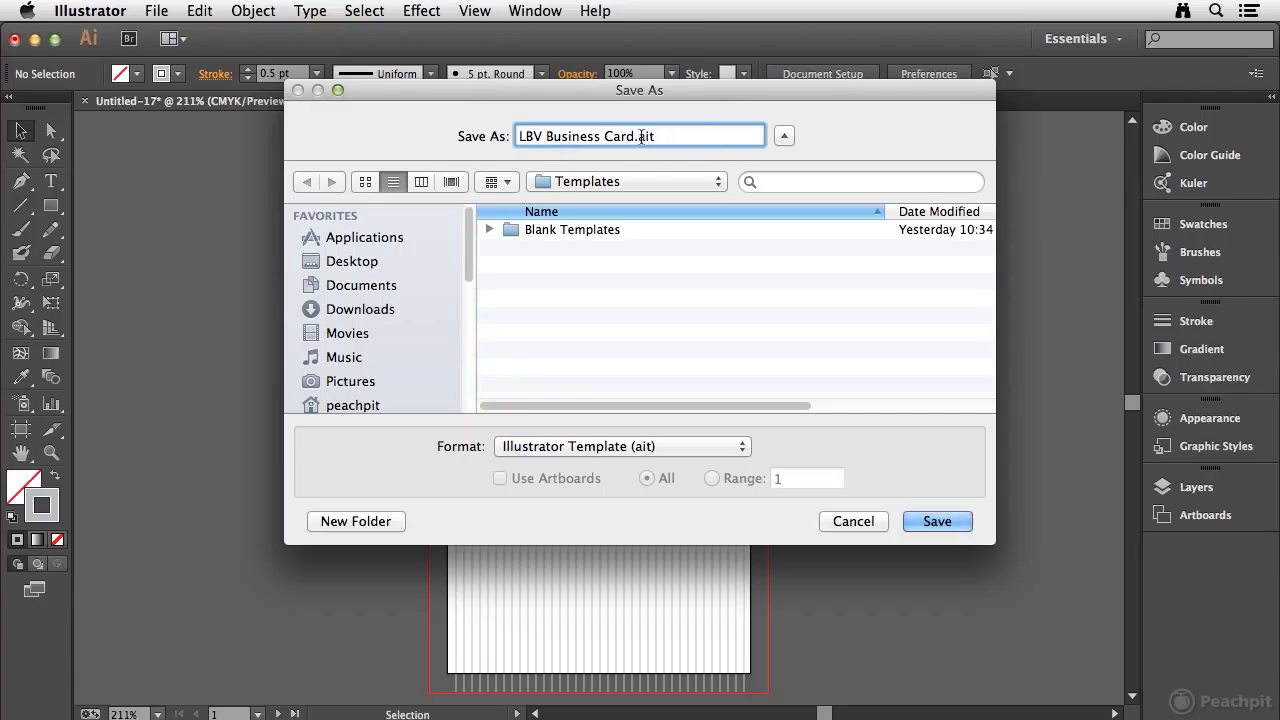
{"action": "left_click_drag", "start_coordinate": [638, 141], "coordinate": [691, 144]}
{"action": "left_click", "coordinate": [718, 182]}
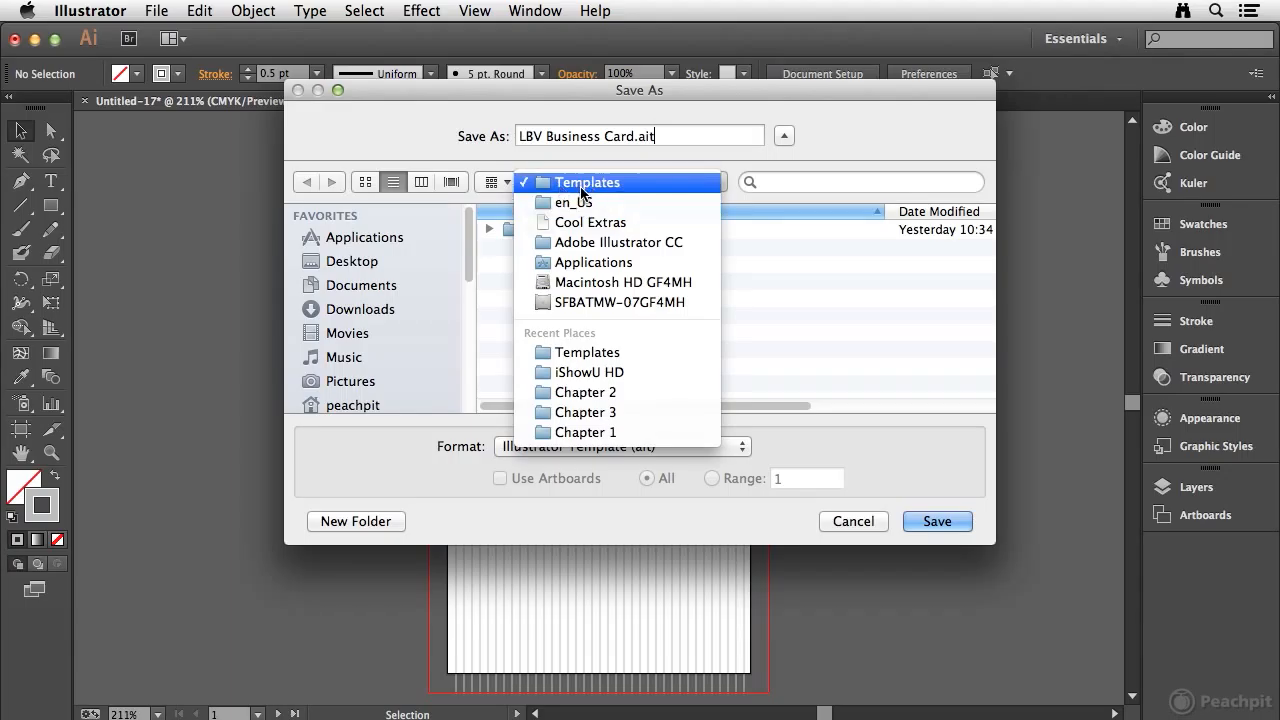
{"action": "left_click", "coordinate": [652, 180]}
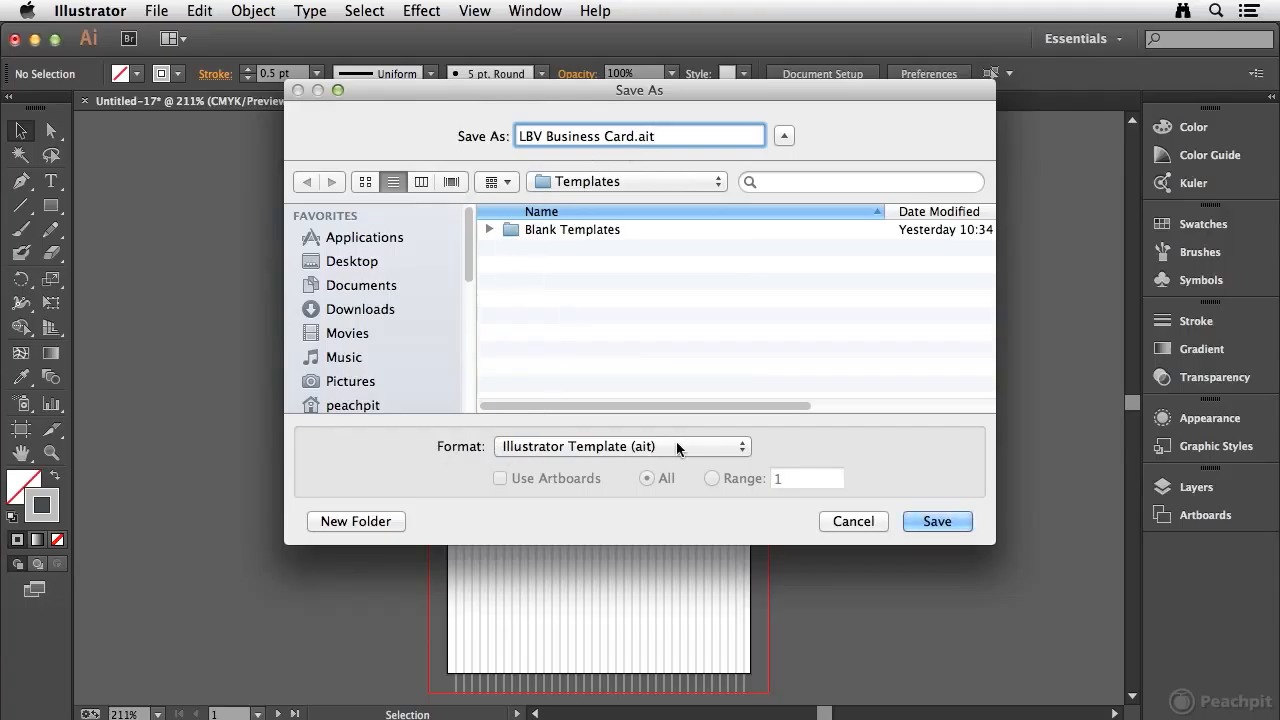
{"action": "left_click", "coordinate": [945, 522]}
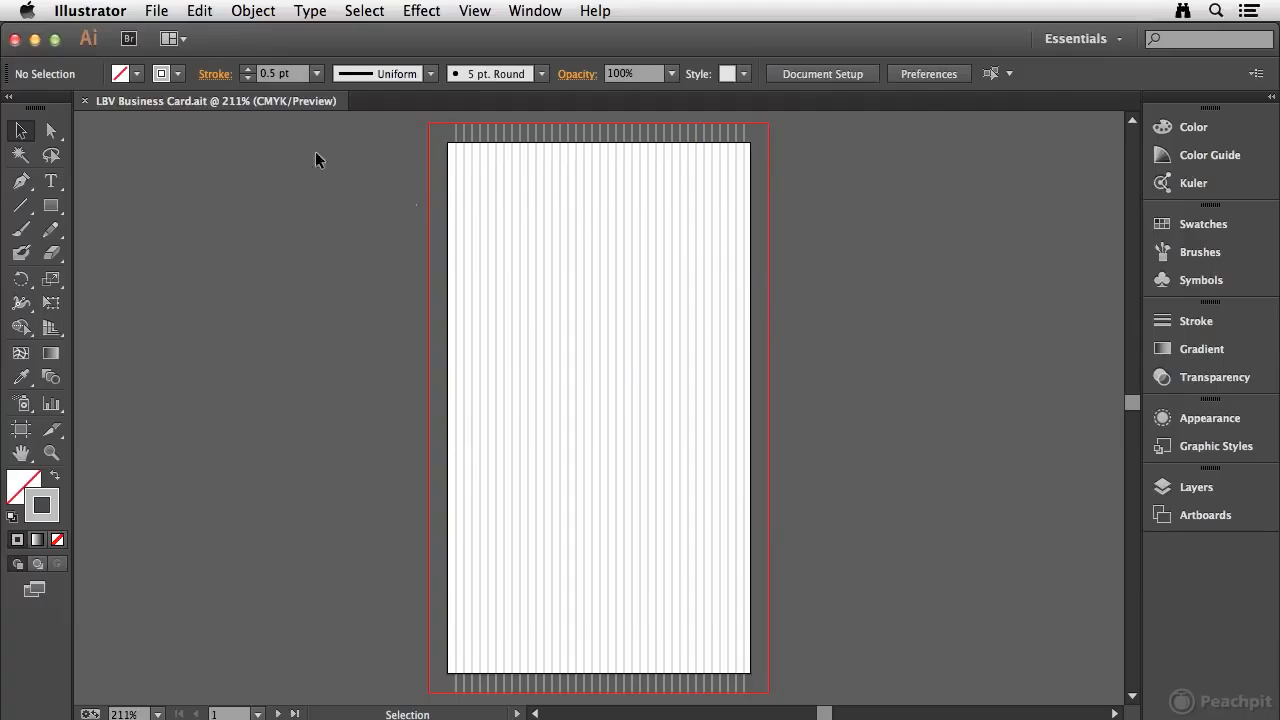
{"action": "left_click", "coordinate": [85, 101]}
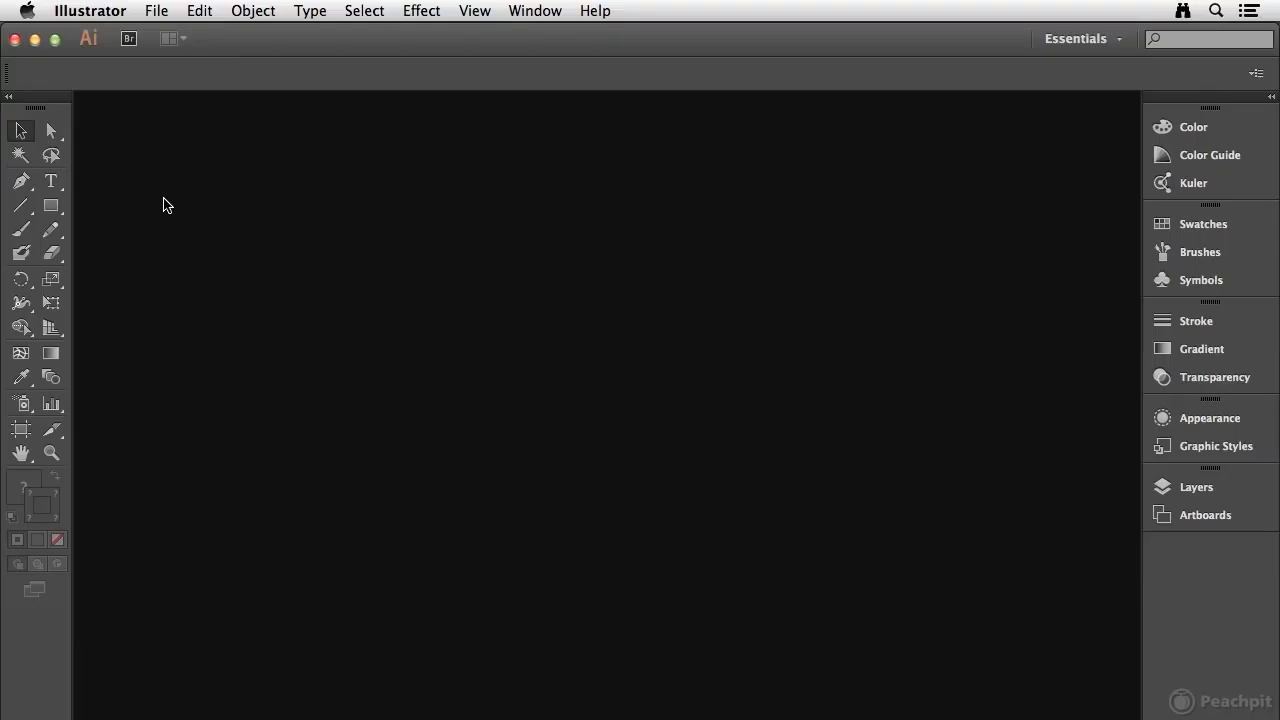
{"action": "left_click", "coordinate": [156, 12]}
{"action": "left_click", "coordinate": [176, 36]}
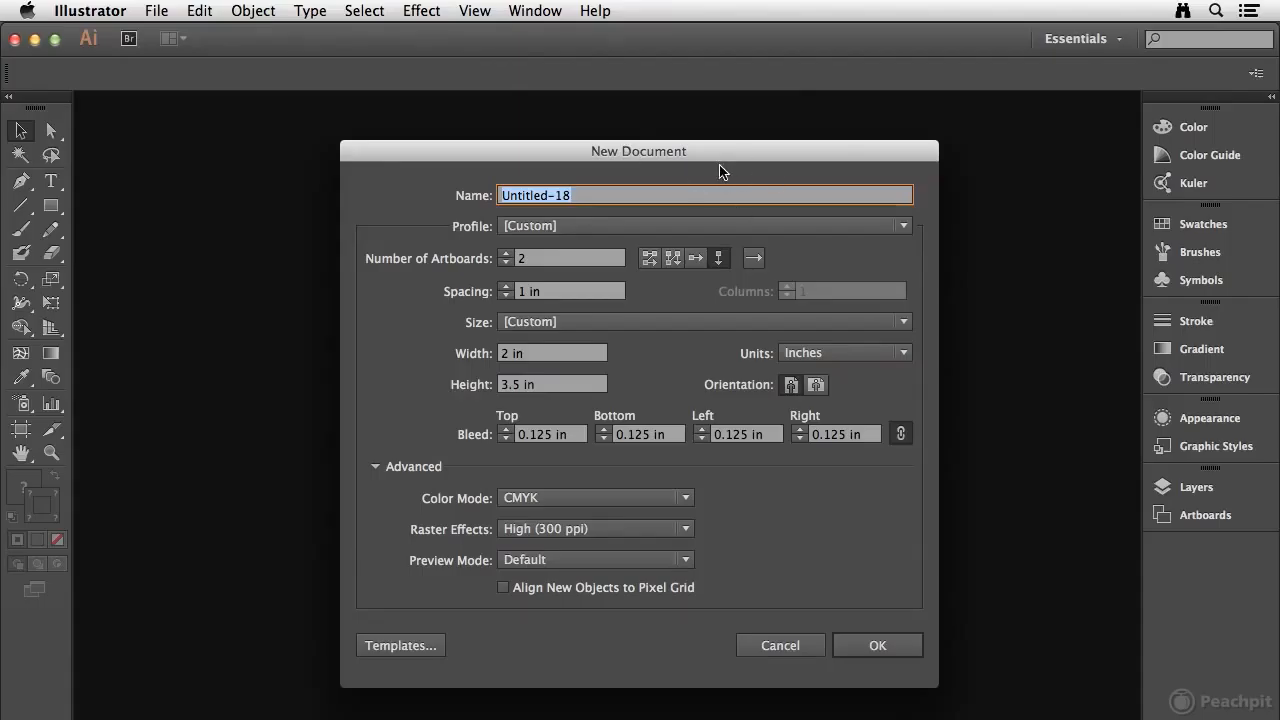
{"action": "left_click", "coordinate": [390, 646]}
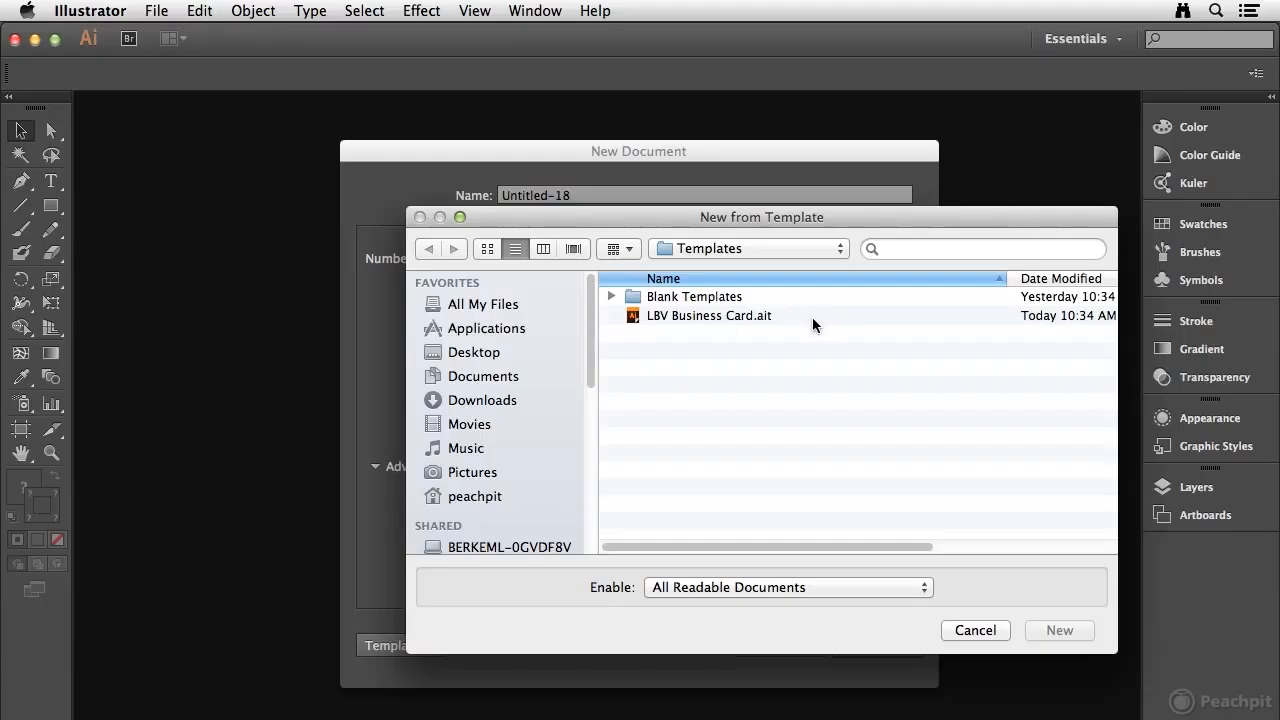
{"action": "left_click", "coordinate": [968, 632]}
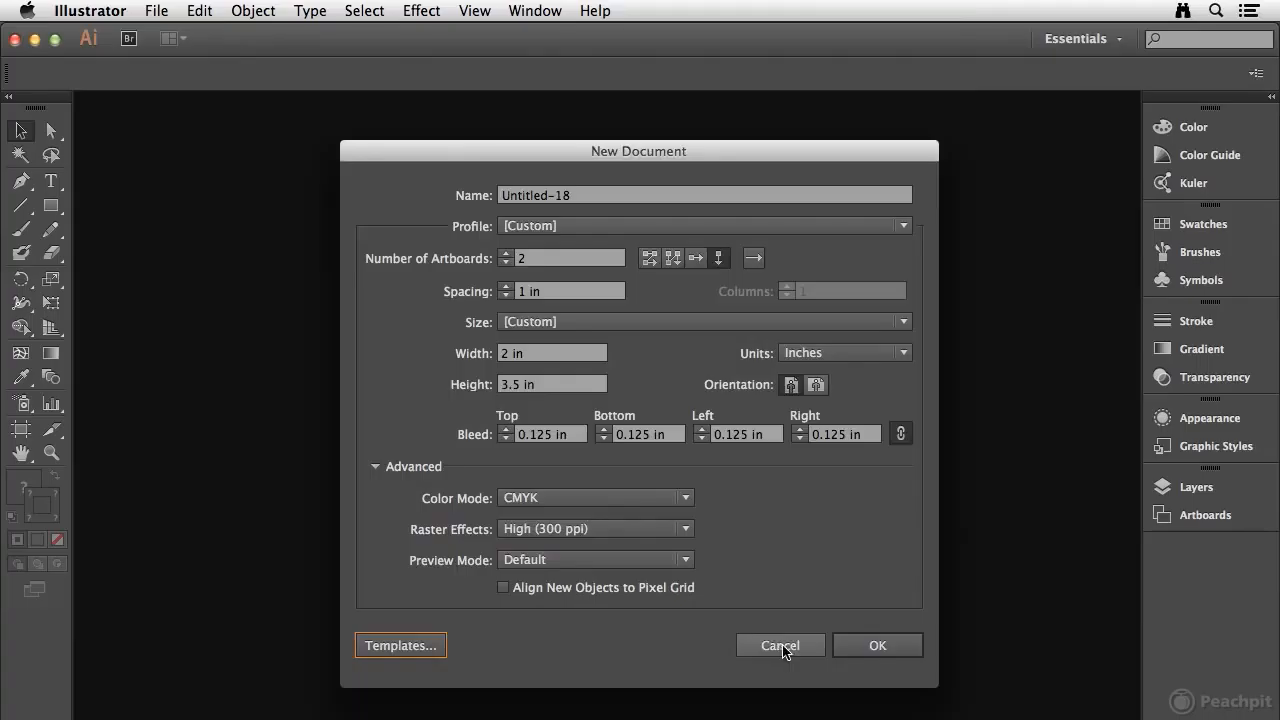
{"action": "left_click", "coordinate": [784, 649]}
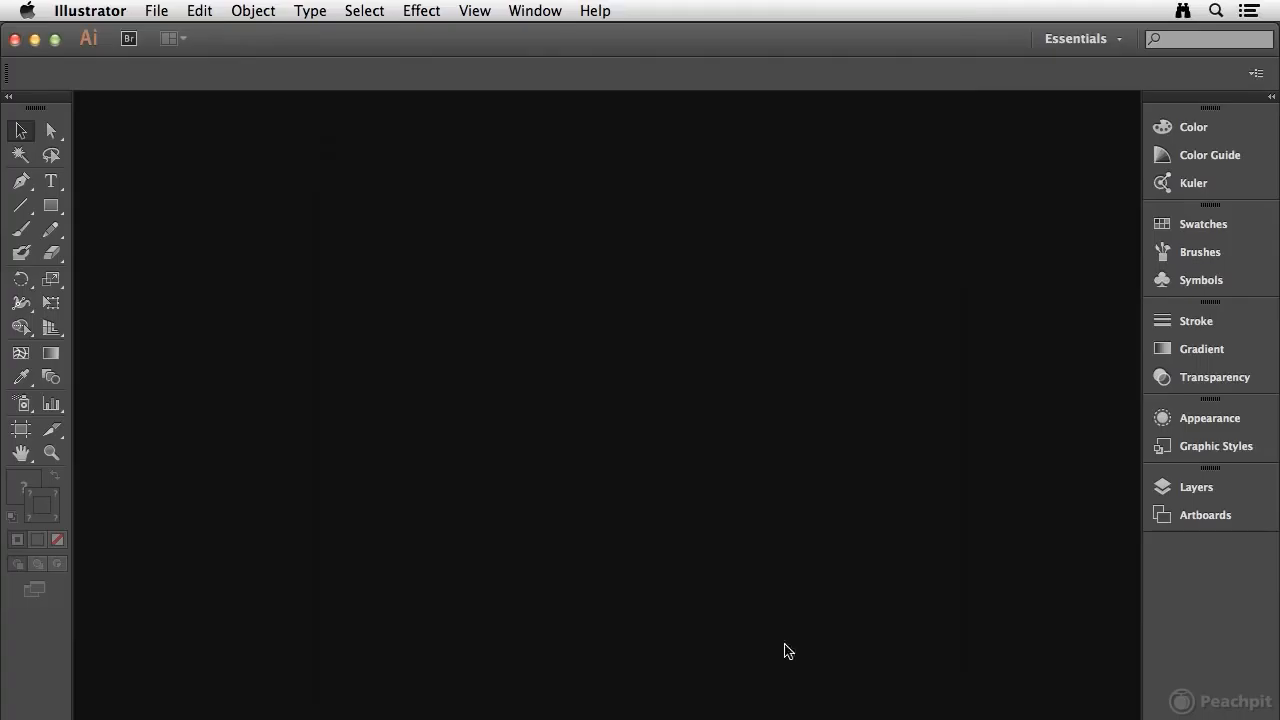
Step: Create a new document from the LBV Business Card.ait template and close it
{"action": "left_click", "coordinate": [155, 12]}
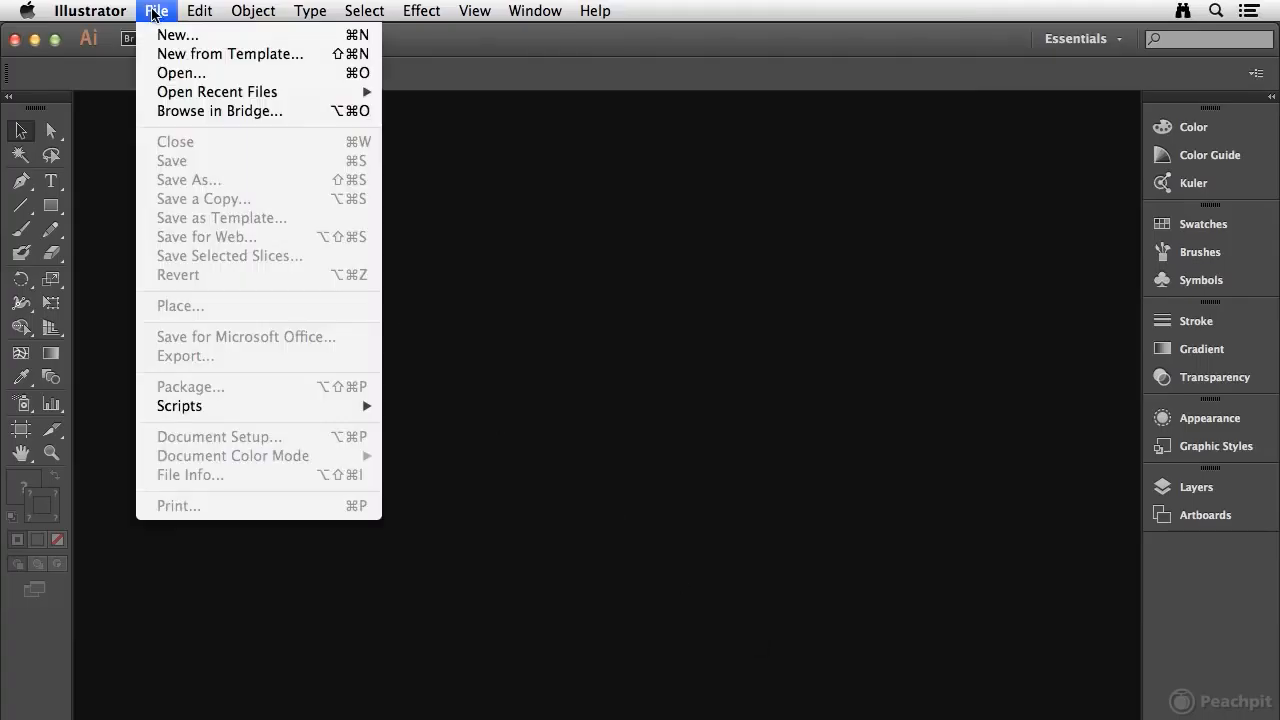
{"action": "left_click", "coordinate": [188, 54]}
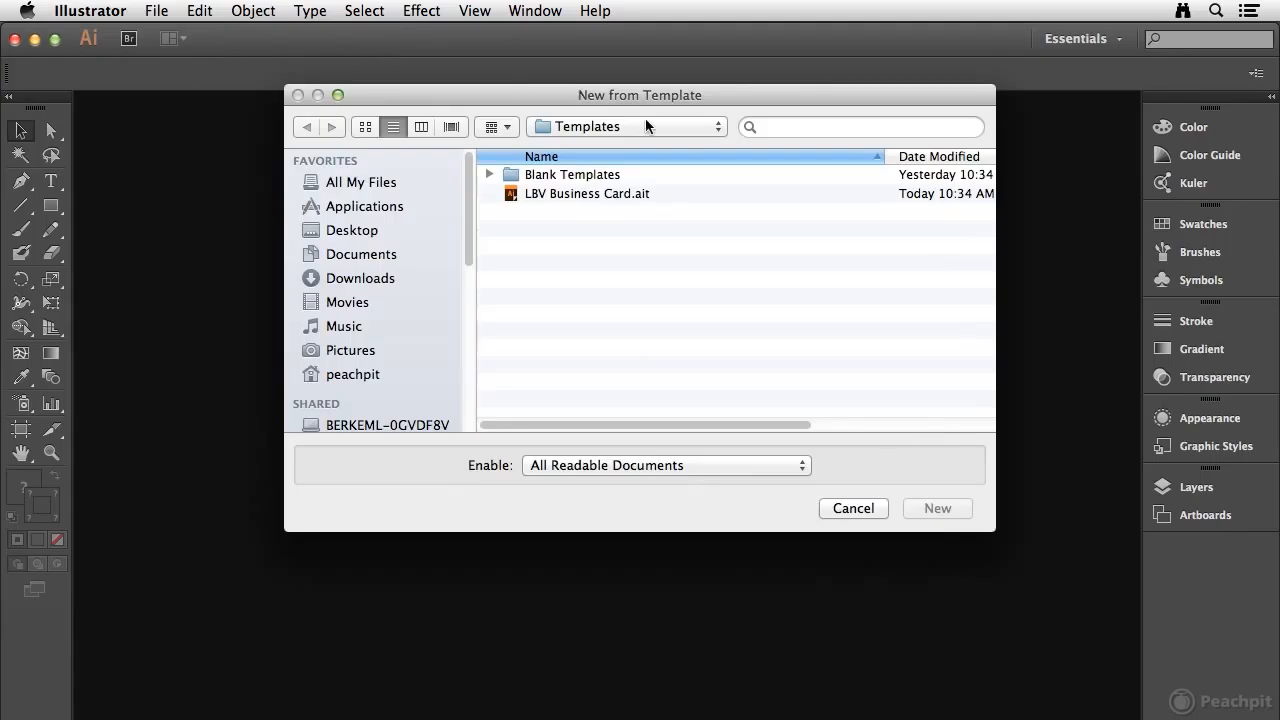
{"action": "left_click_drag", "start_coordinate": [673, 95], "coordinate": [687, 188]}
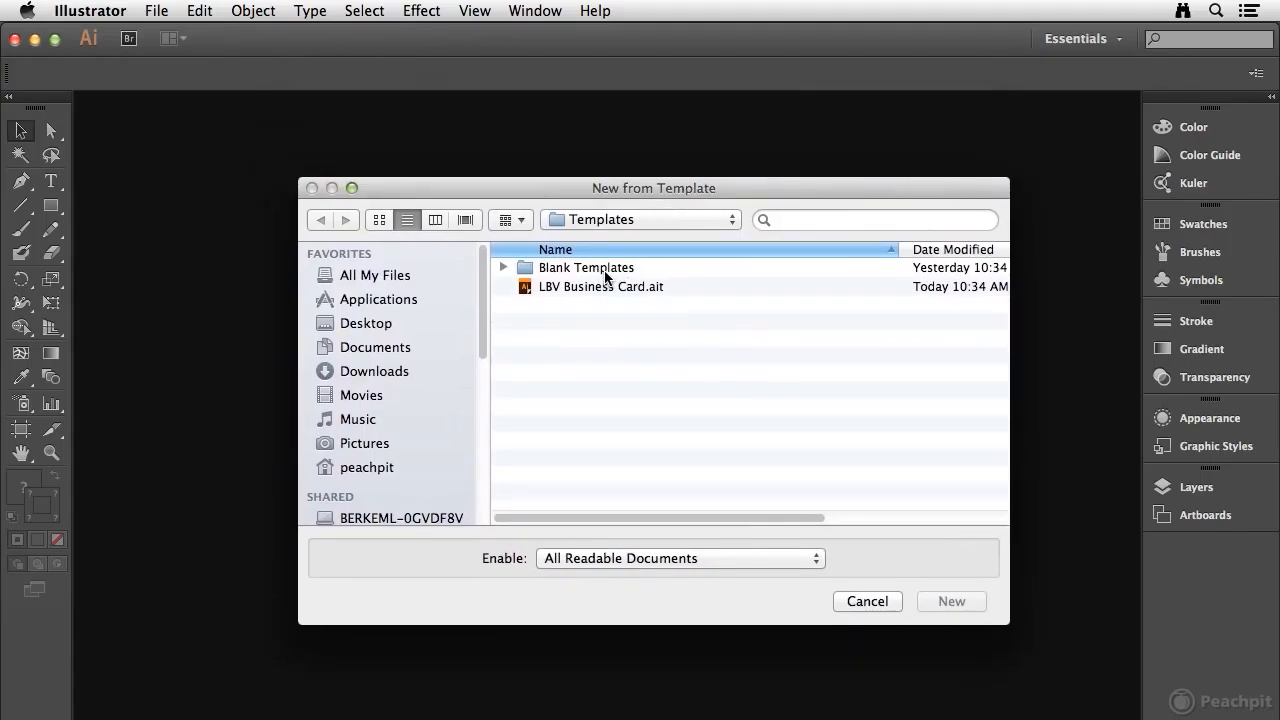
{"action": "left_click", "coordinate": [569, 286]}
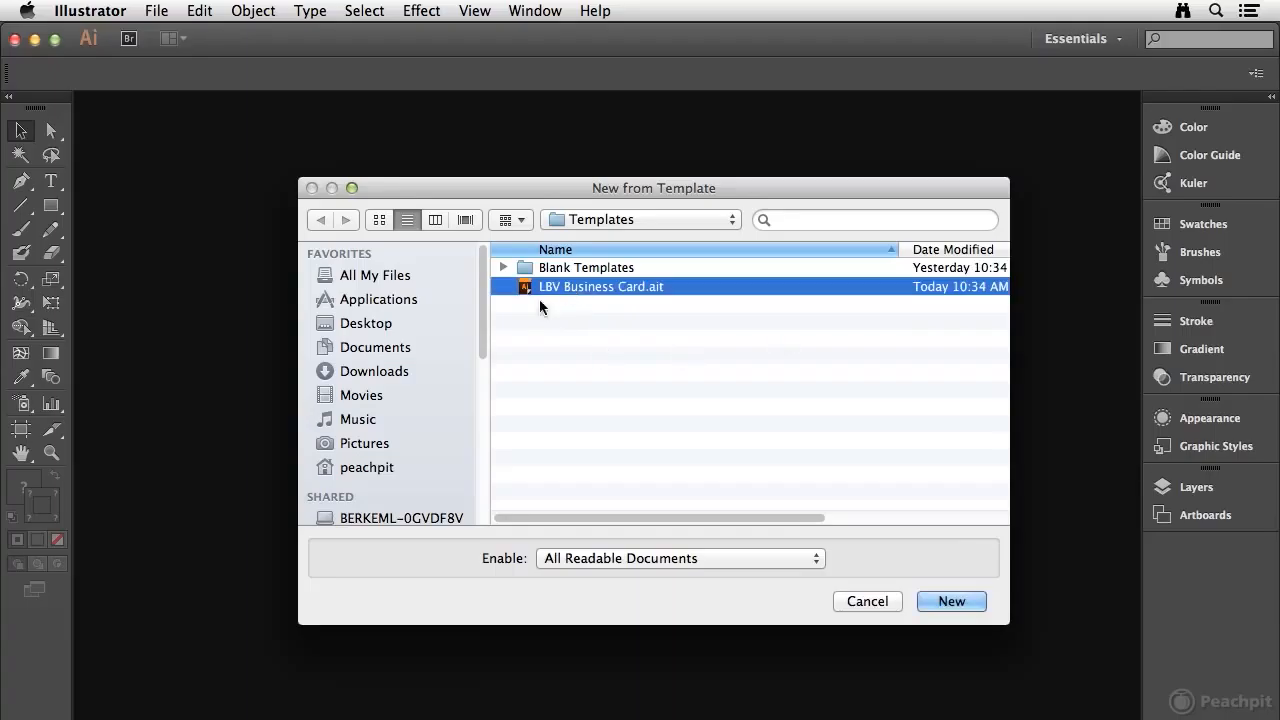
{"action": "left_click", "coordinate": [950, 601]}
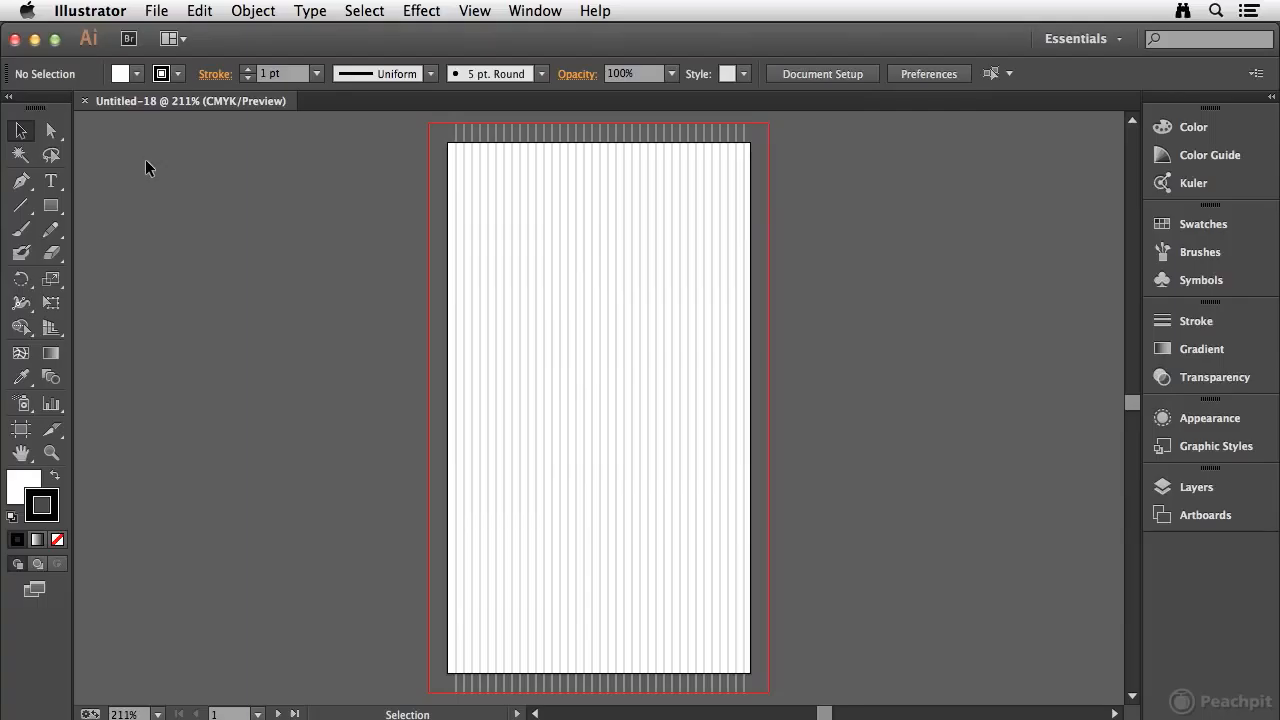
{"action": "left_click", "coordinate": [85, 101]}
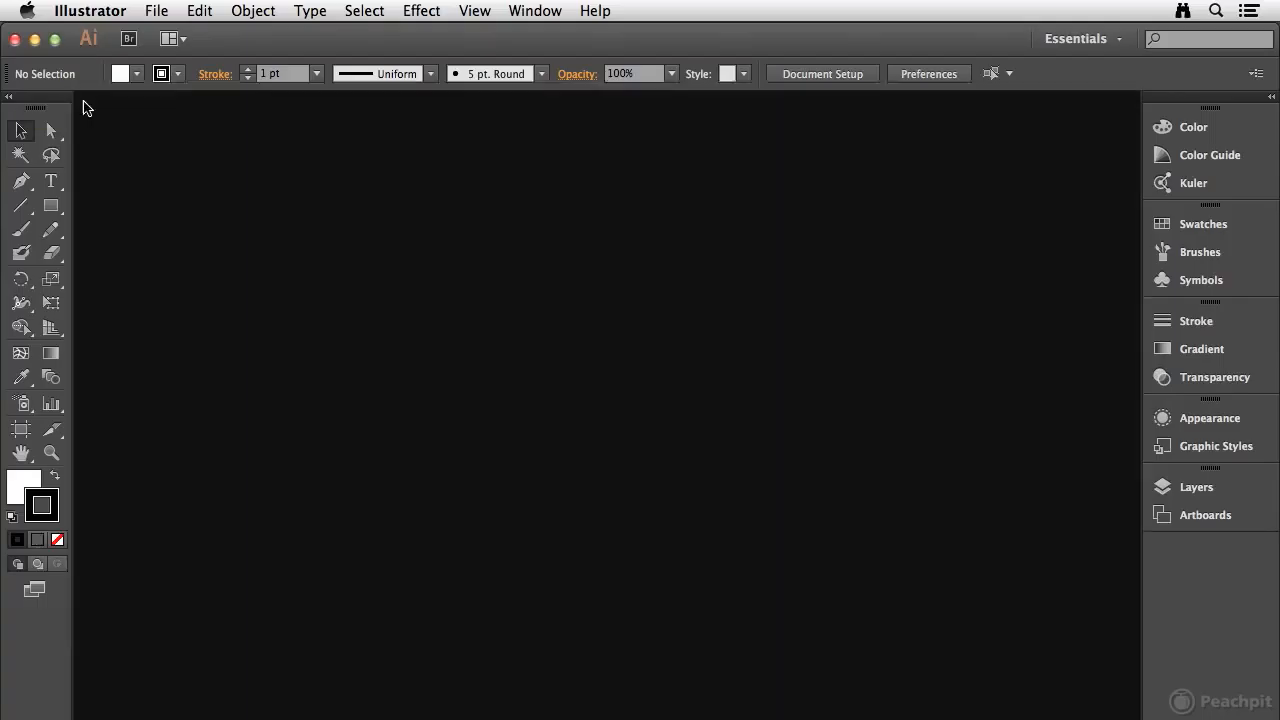
Step: Switch to Adobe Bridge, browse to Applications > Adobe Illustrator CC > Cool Extras > en_US > Templates on Macintosh HD, and preview LBV Business Card.ait
{"action": "left_click", "coordinate": [128, 42]}
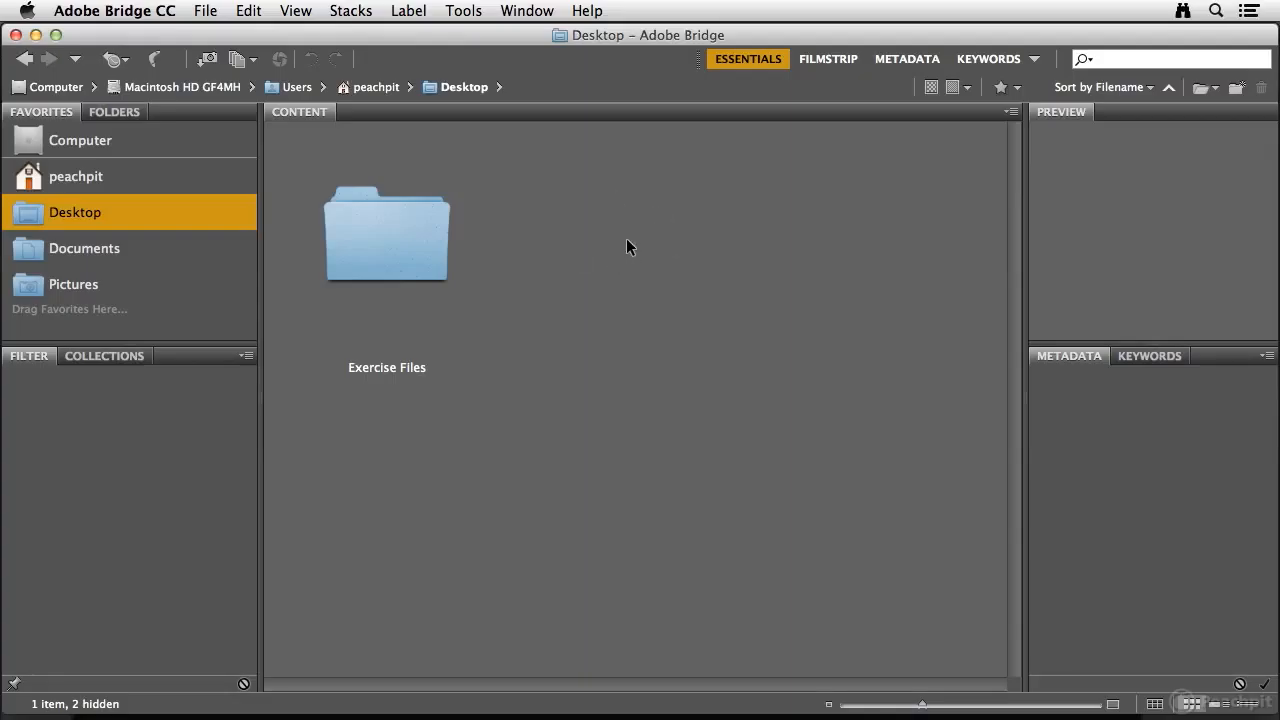
{"action": "left_click", "coordinate": [79, 145]}
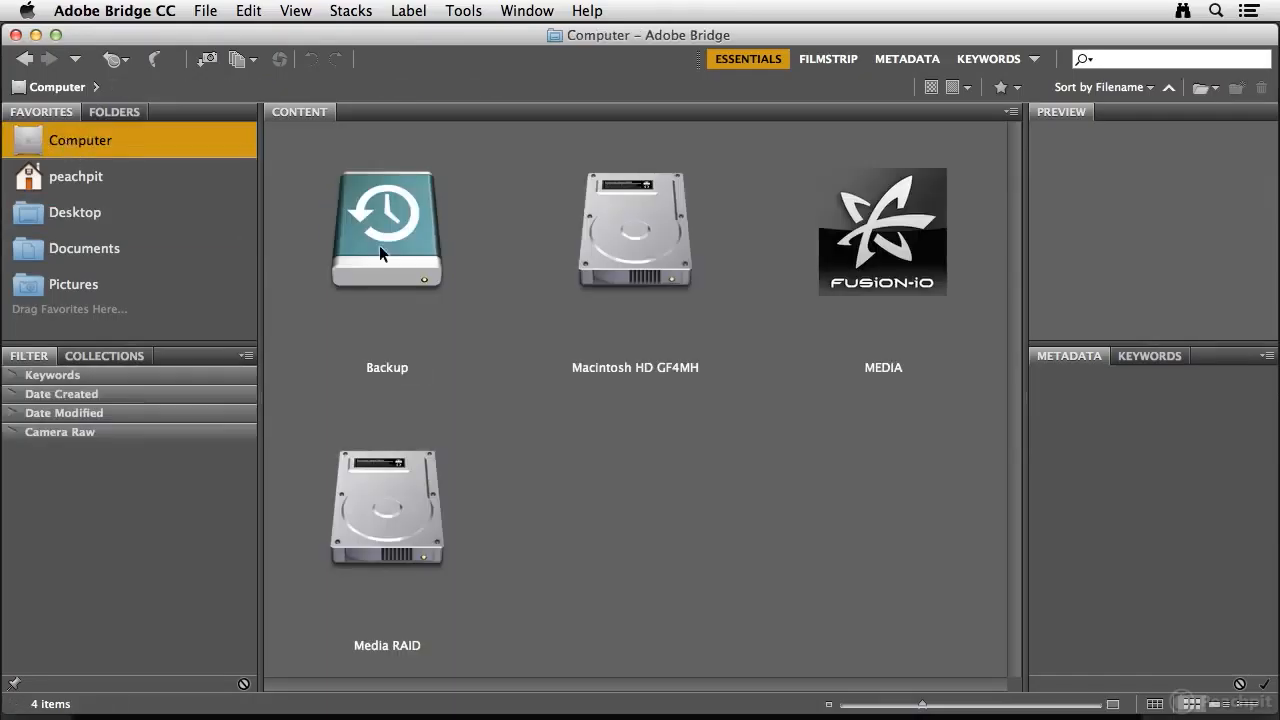
{"action": "double_click", "coordinate": [643, 250]}
{"action": "double_click", "coordinate": [371, 245]}
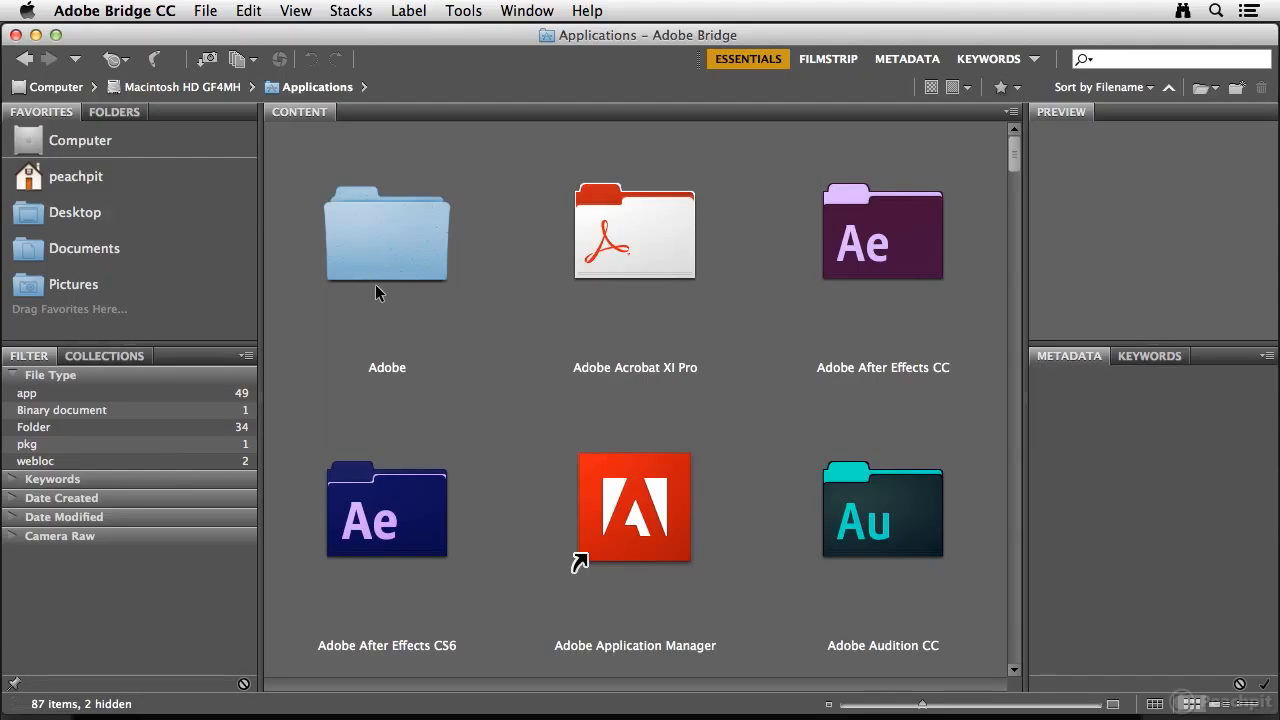
{"action": "left_click_drag", "start_coordinate": [1013, 162], "coordinate": [1002, 232]}
{"action": "double_click", "coordinate": [635, 250]}
{"action": "double_click", "coordinate": [887, 262]}
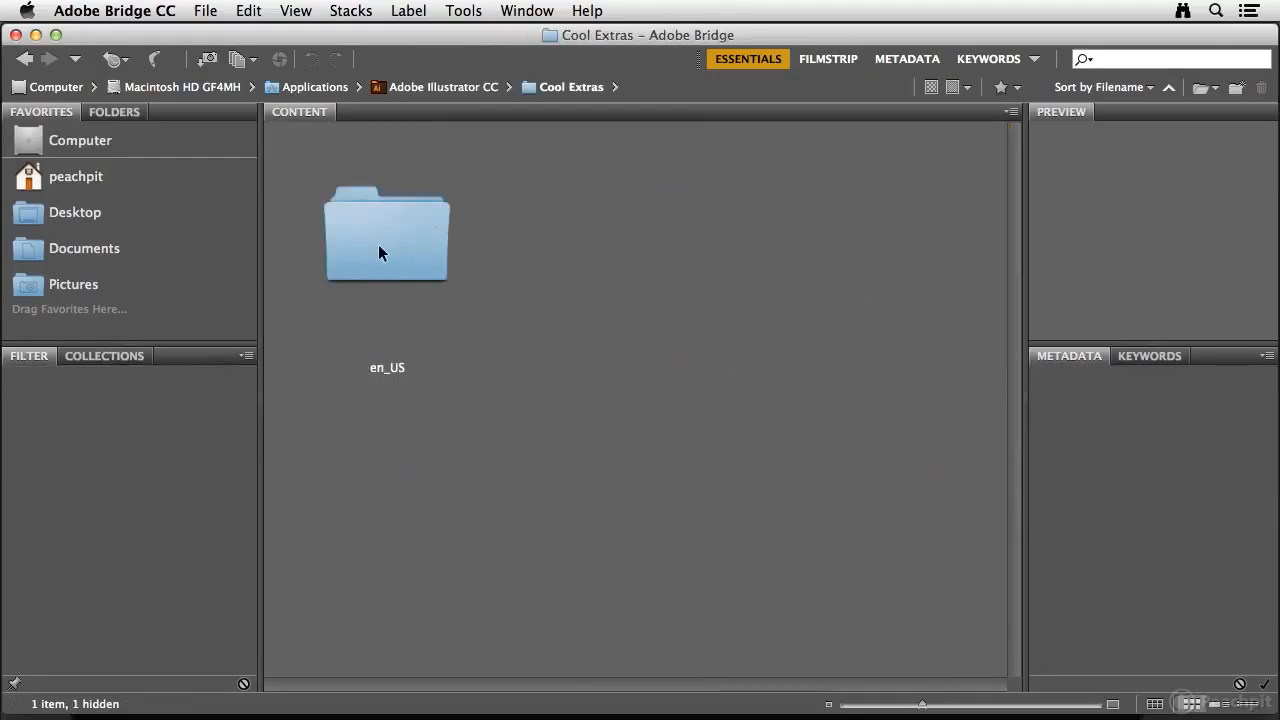
{"action": "double_click", "coordinate": [378, 250]}
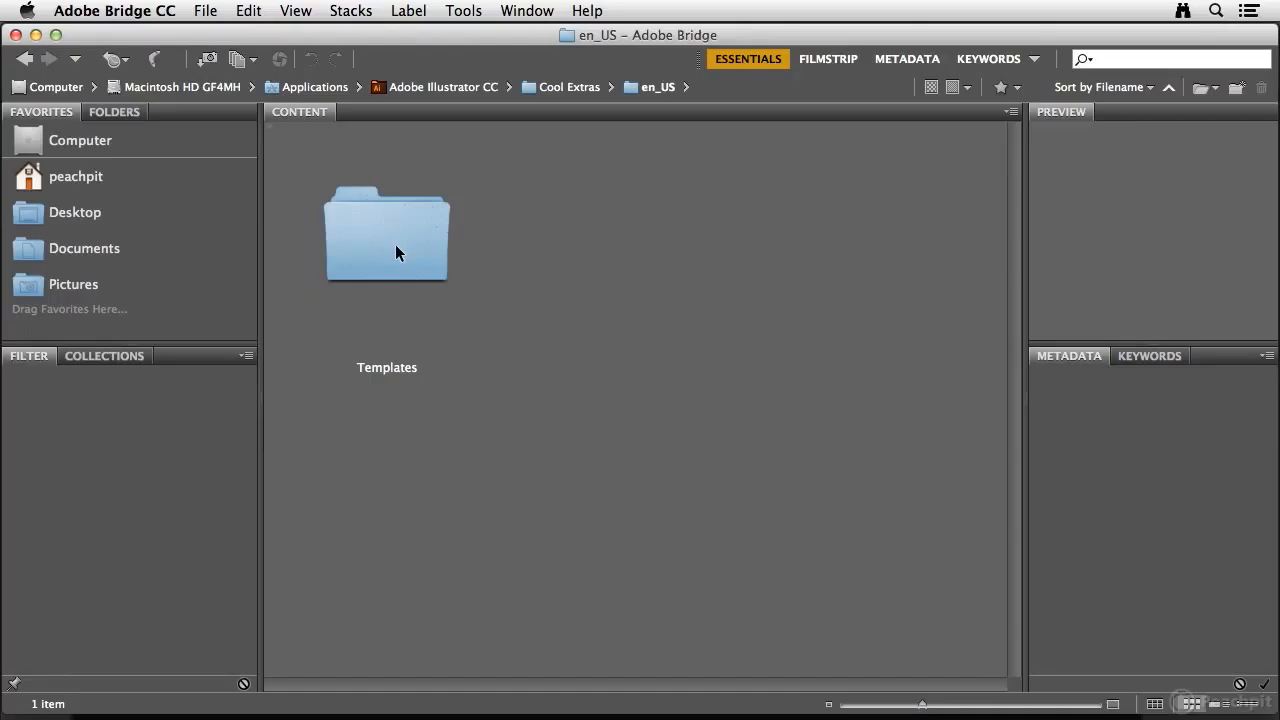
{"action": "double_click", "coordinate": [395, 244]}
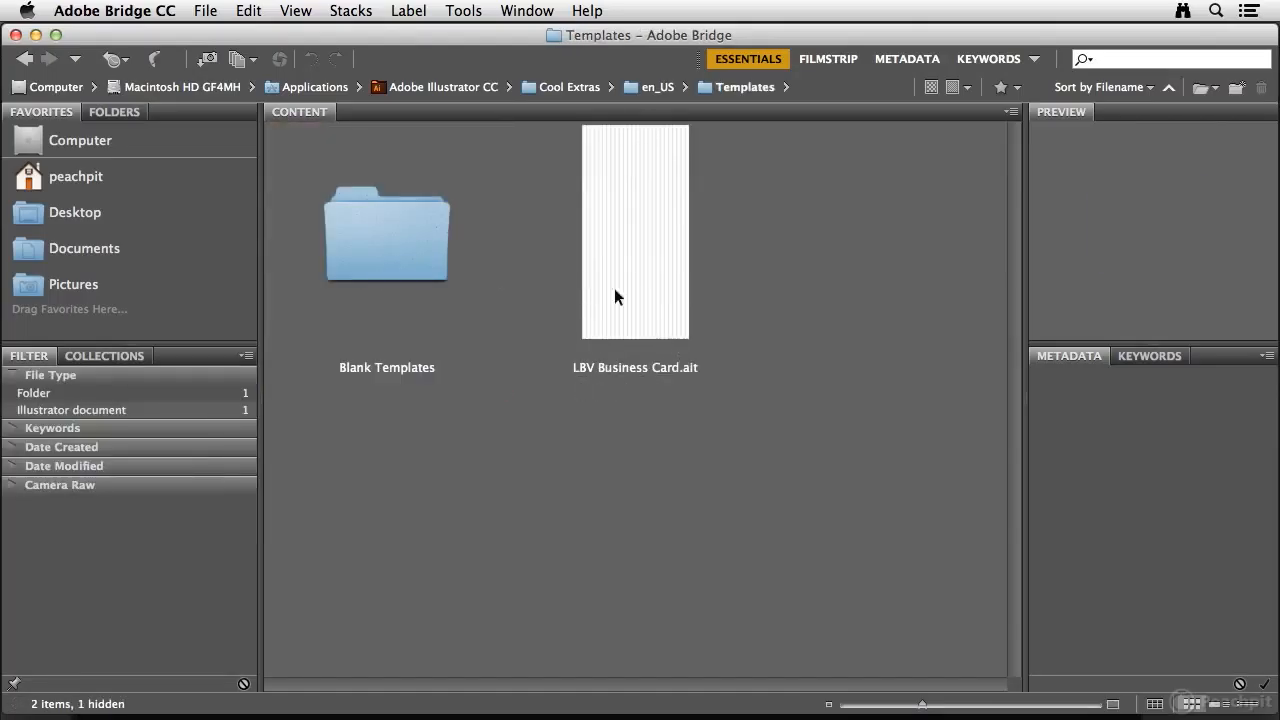
{"action": "left_click", "coordinate": [635, 272]}
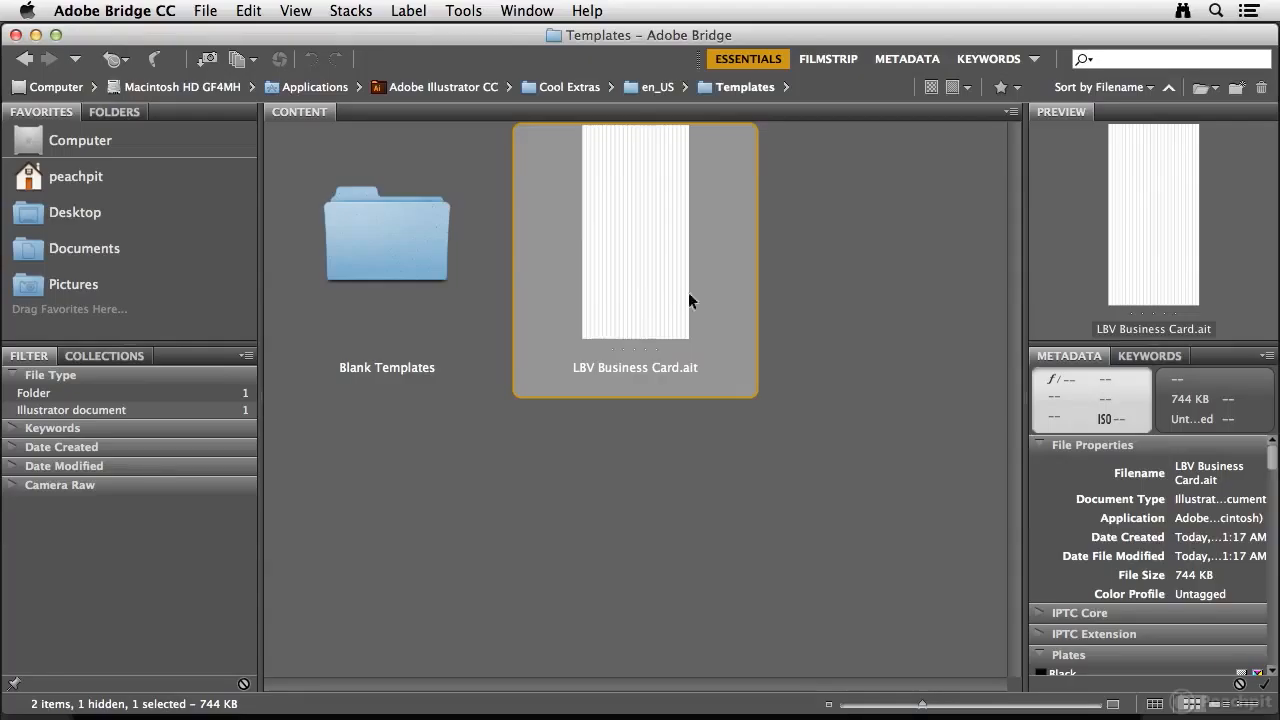
Step: Open the Boxes.ait template from the Blank Templates folder in Illustrator
{"action": "double_click", "coordinate": [366, 255]}
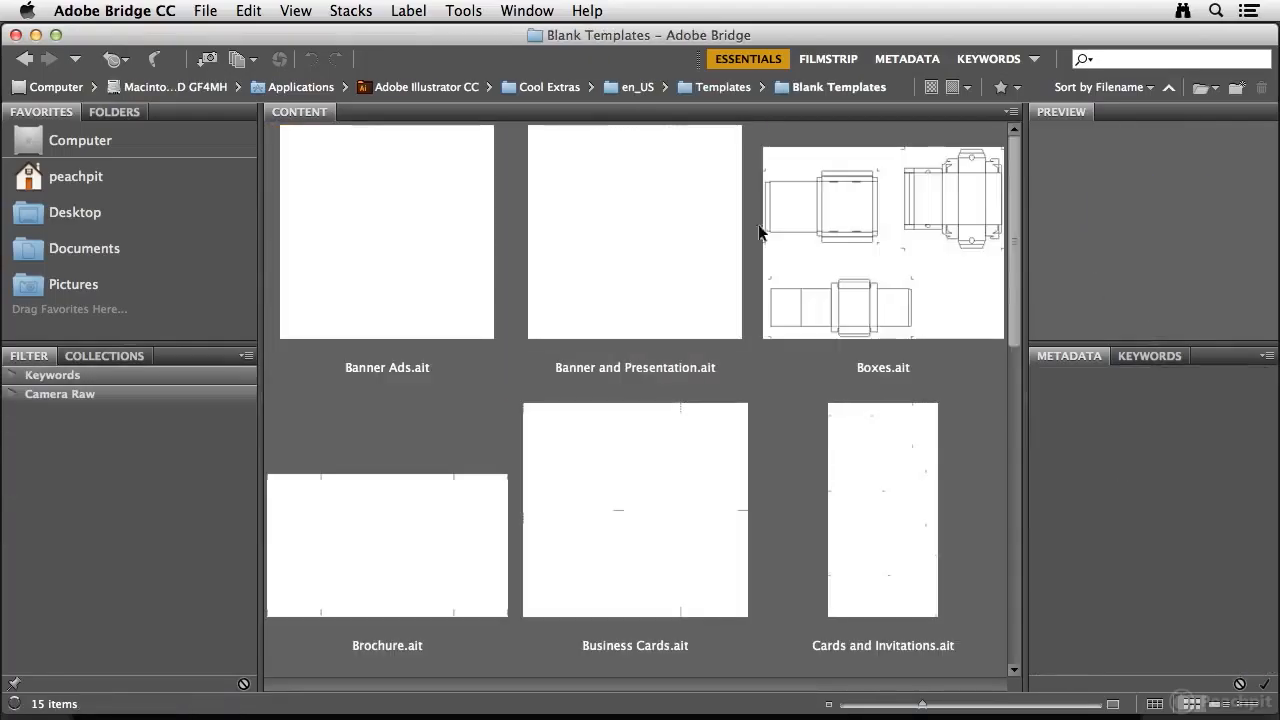
{"action": "left_click_drag", "start_coordinate": [1013, 247], "coordinate": [1122, 239]}
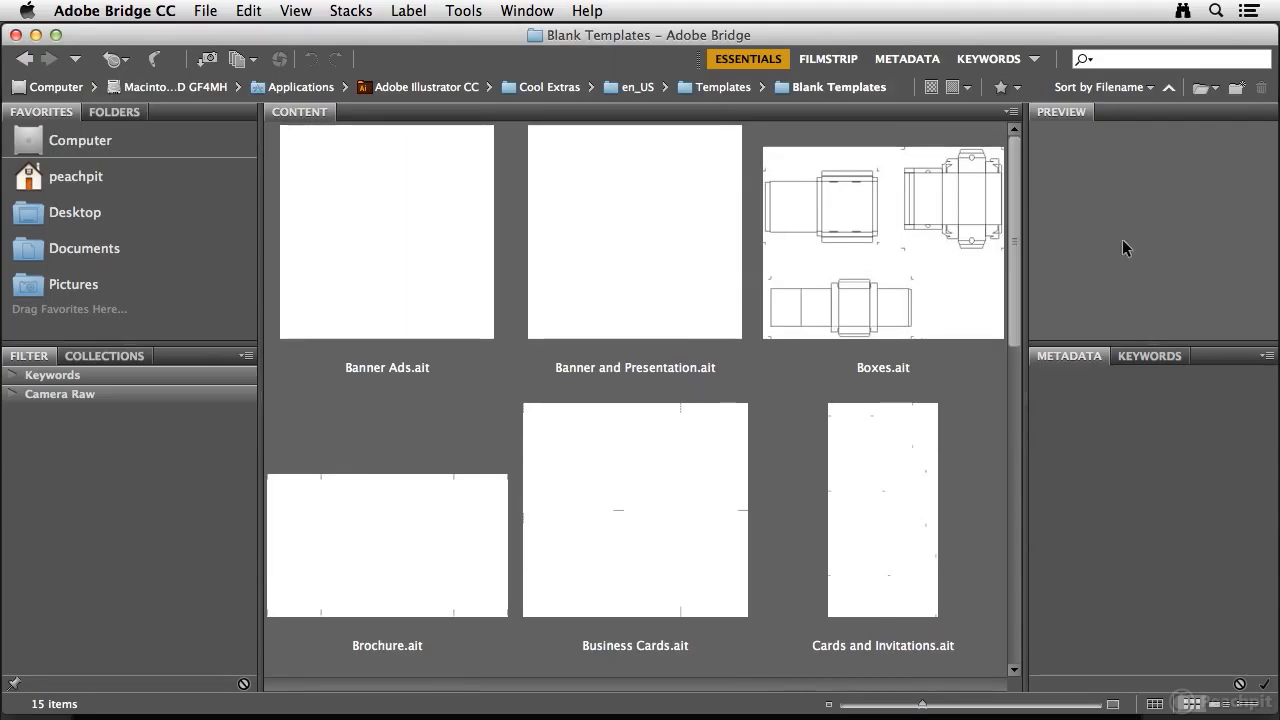
{"action": "left_click", "coordinate": [864, 250]}
{"action": "double_click", "coordinate": [864, 250]}
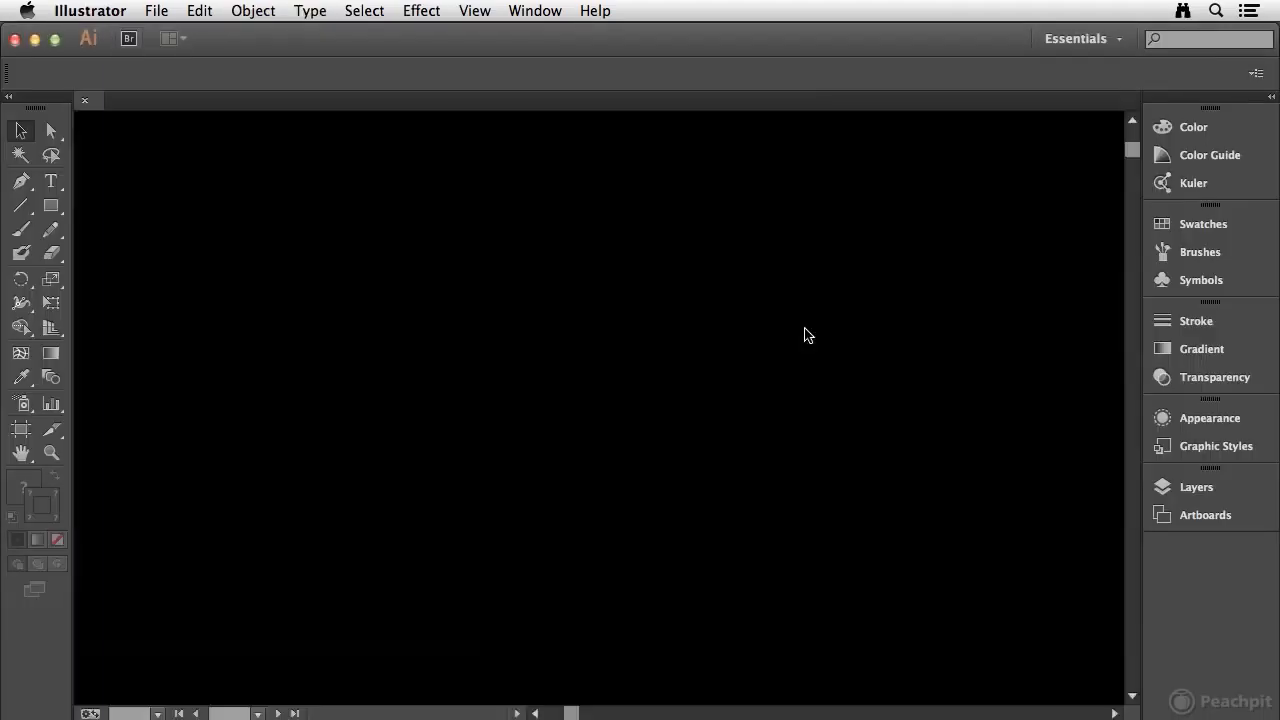